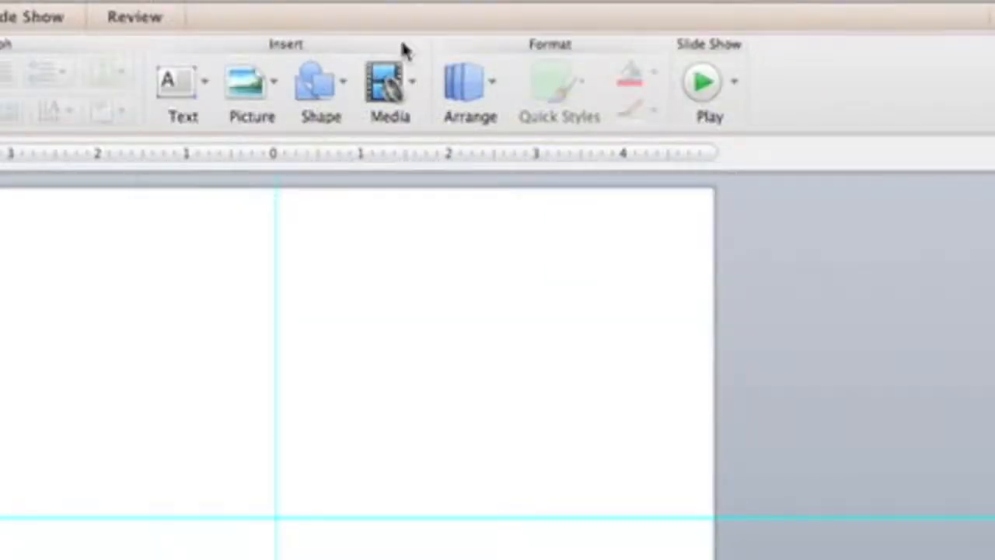
# Step: Draw a rectangle in the slide's upper-left area, starting about 0.5 inches from the slide's top and left edges
pyautogui.click(325, 88)
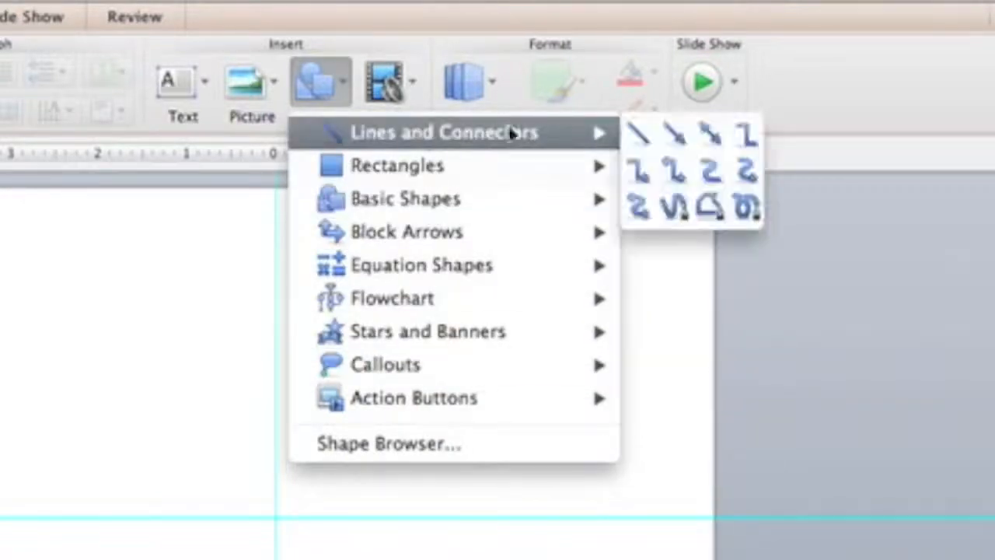
pyautogui.moveTo(574, 170)
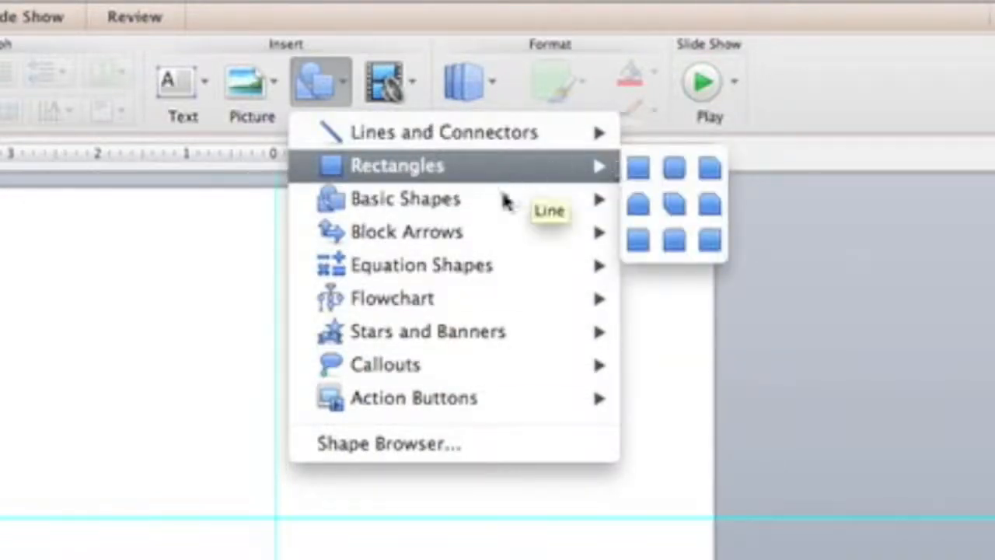
pyautogui.click(406, 446)
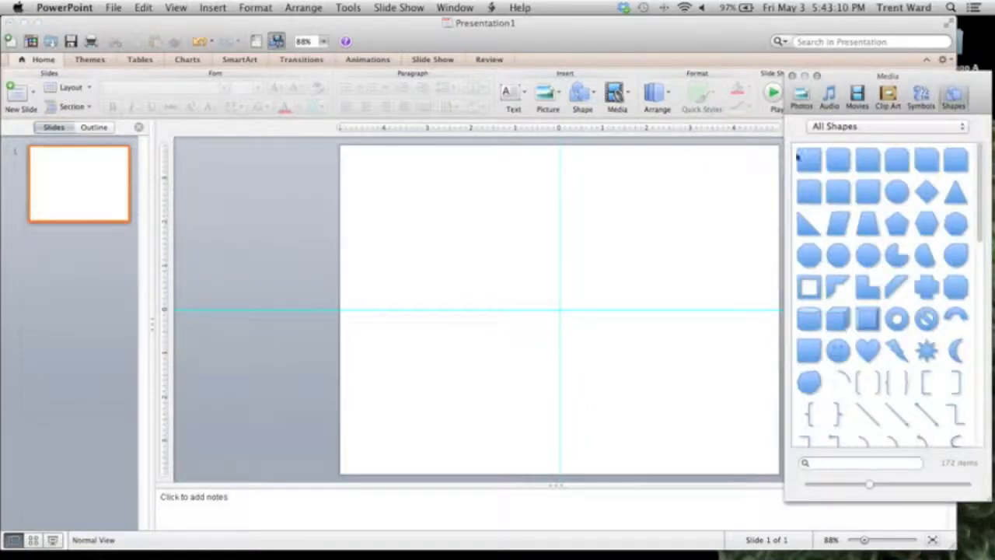
pyautogui.scroll(-10, 859, 163)
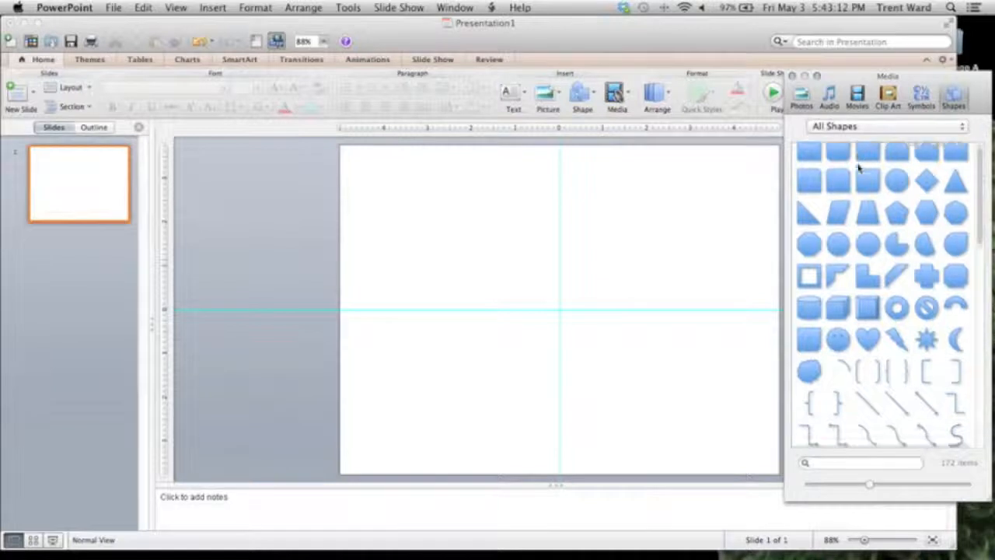
pyautogui.scroll(10, 856, 201)
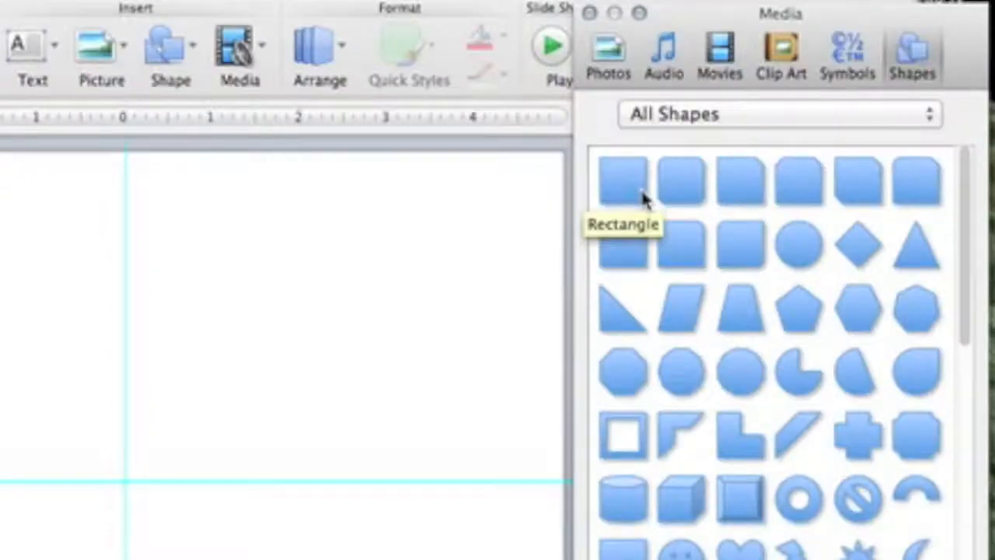
pyautogui.click(642, 199)
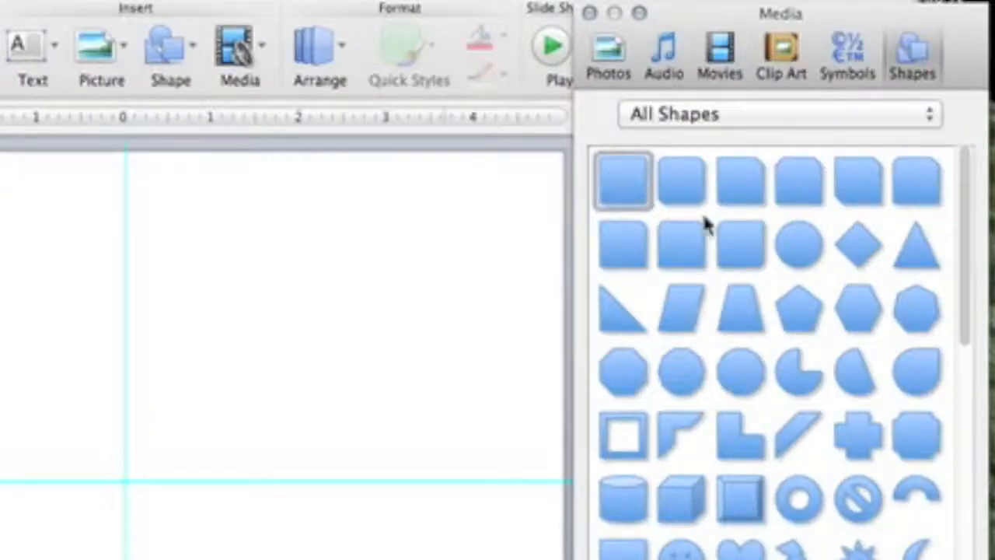
pyautogui.moveTo(363, 166); pyautogui.dragTo(545, 292)
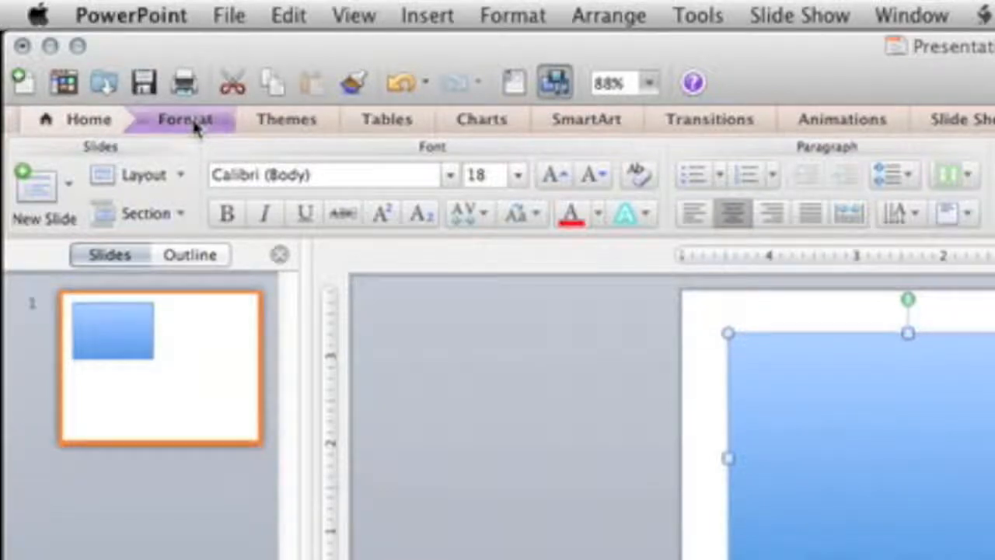
# Step: Fill the rectangle with the bright red standard color
pyautogui.click(95, 62)
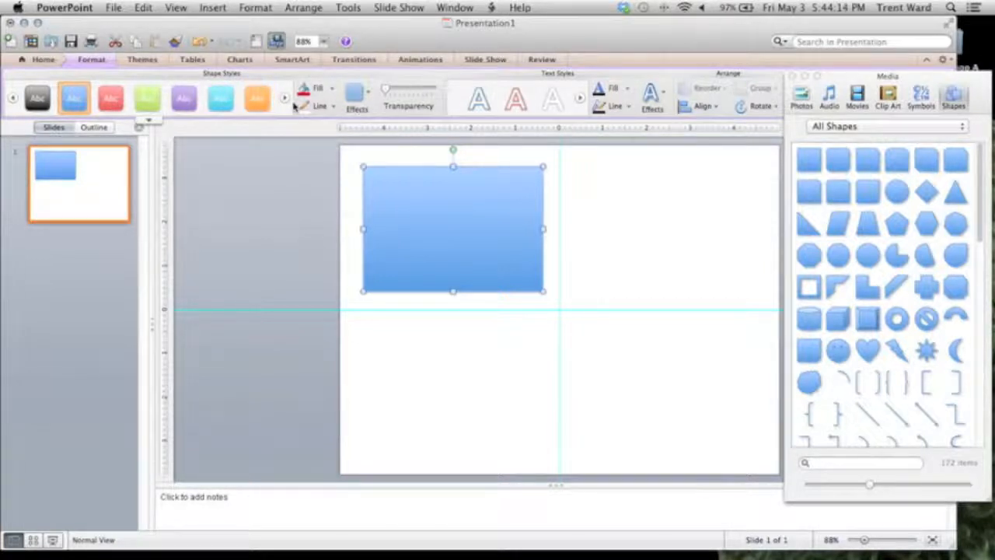
pyautogui.click(329, 89)
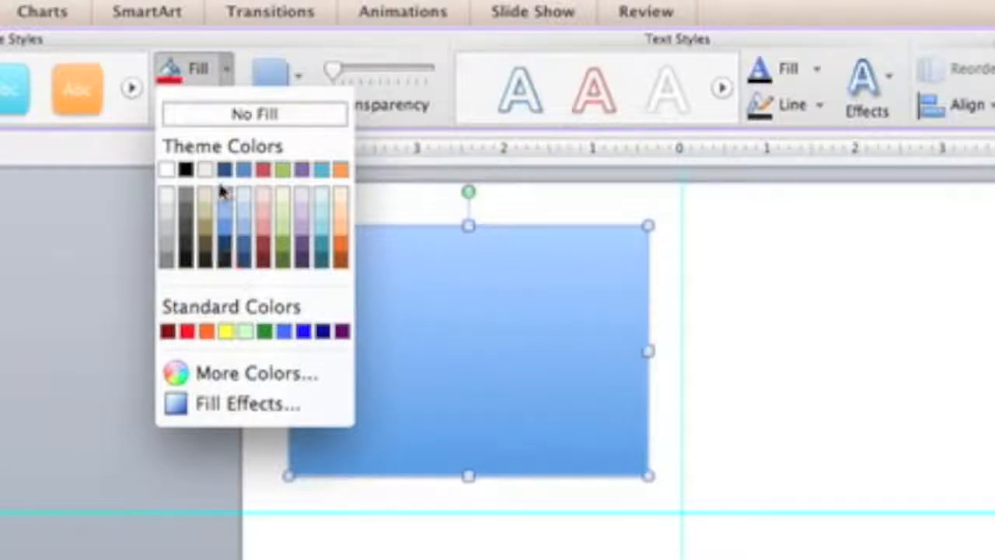
pyautogui.click(188, 333)
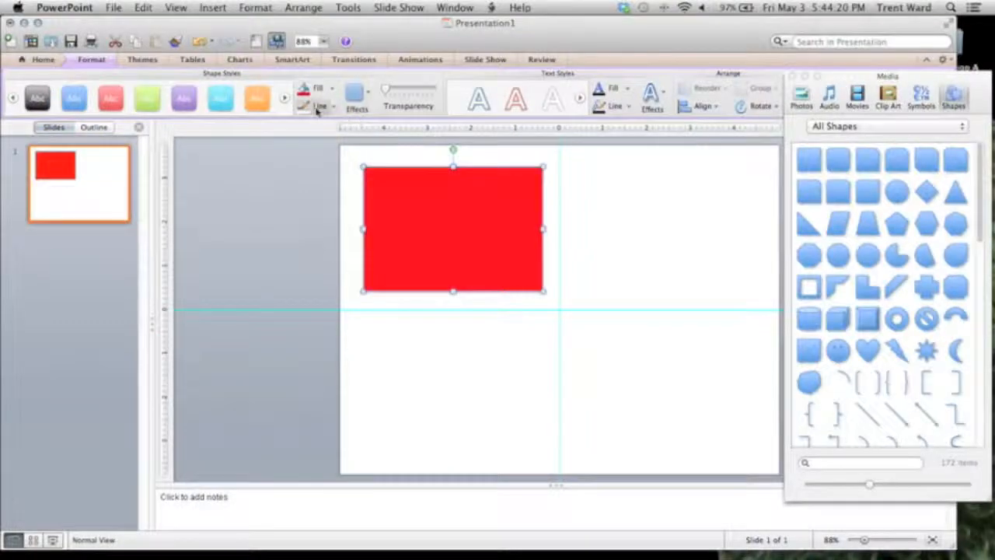
# Step: Set the rectangle's outline weight to 6 pt
pyautogui.click(334, 109)
pyautogui.moveTo(342, 290)
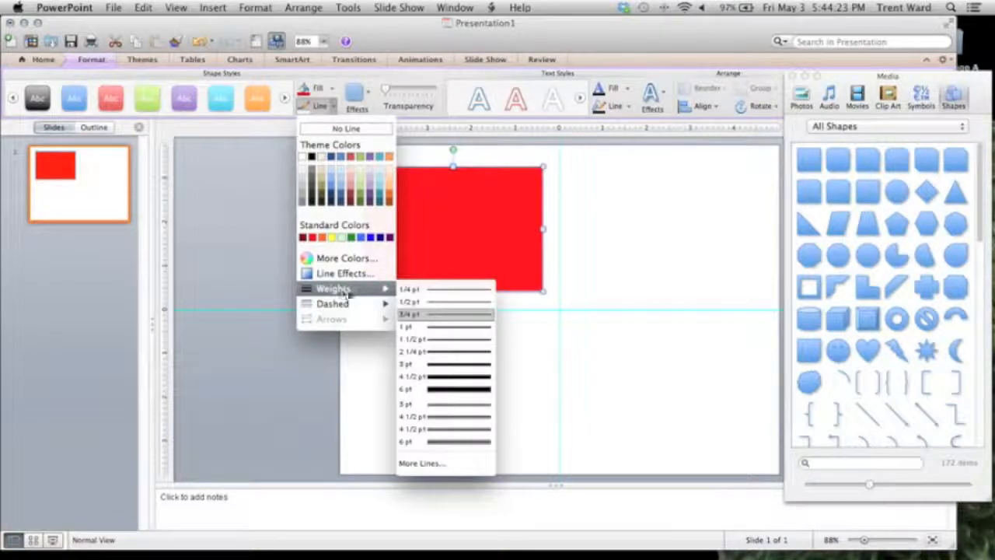
pyautogui.click(459, 390)
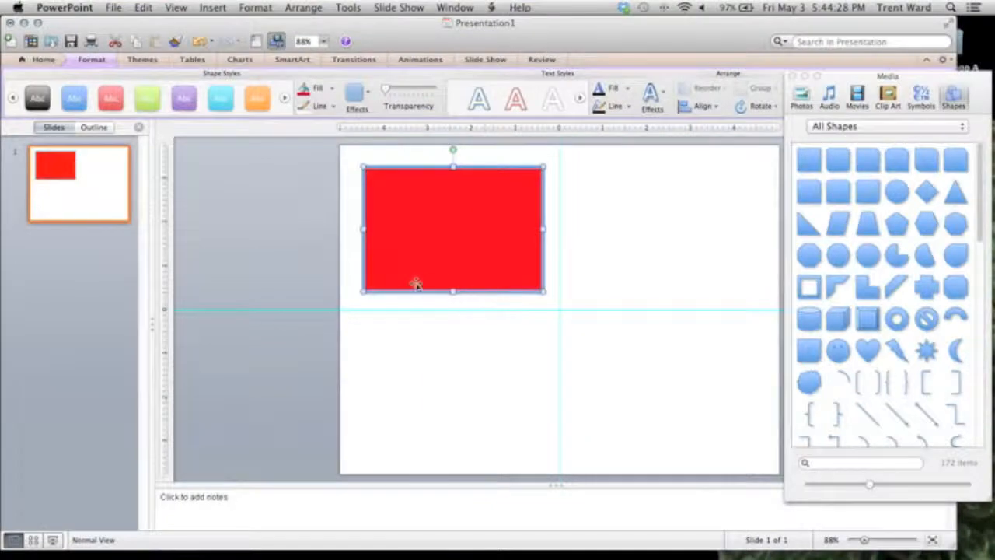
# Step: Remove the rectangle's outline and set its shadow effect to No Shadow
pyautogui.click(335, 107)
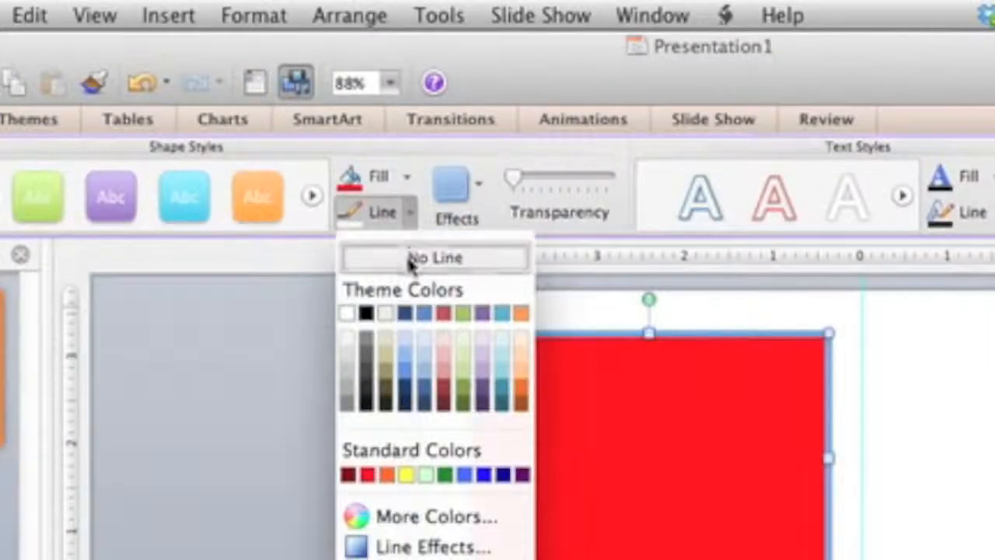
pyautogui.click(333, 128)
pyautogui.click(355, 94)
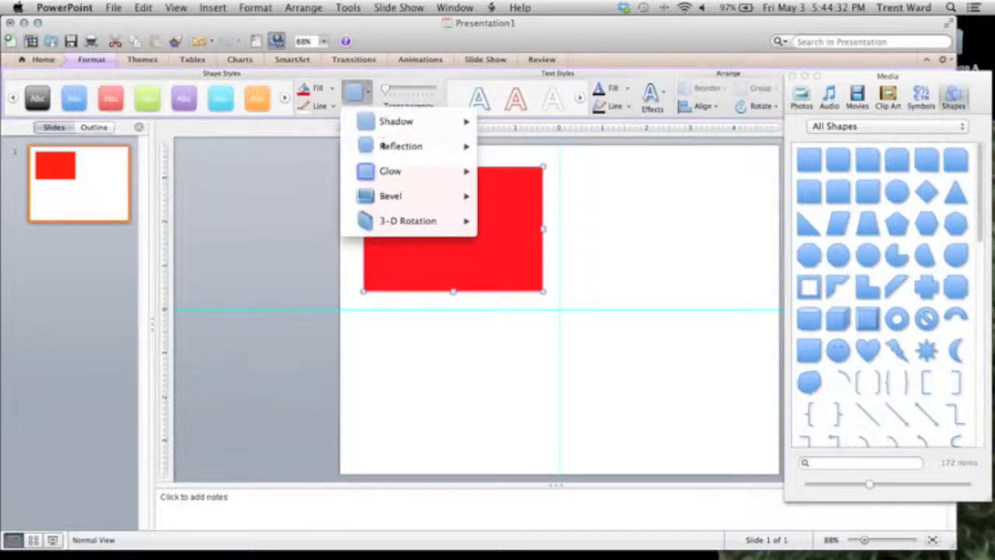
pyautogui.click(355, 91)
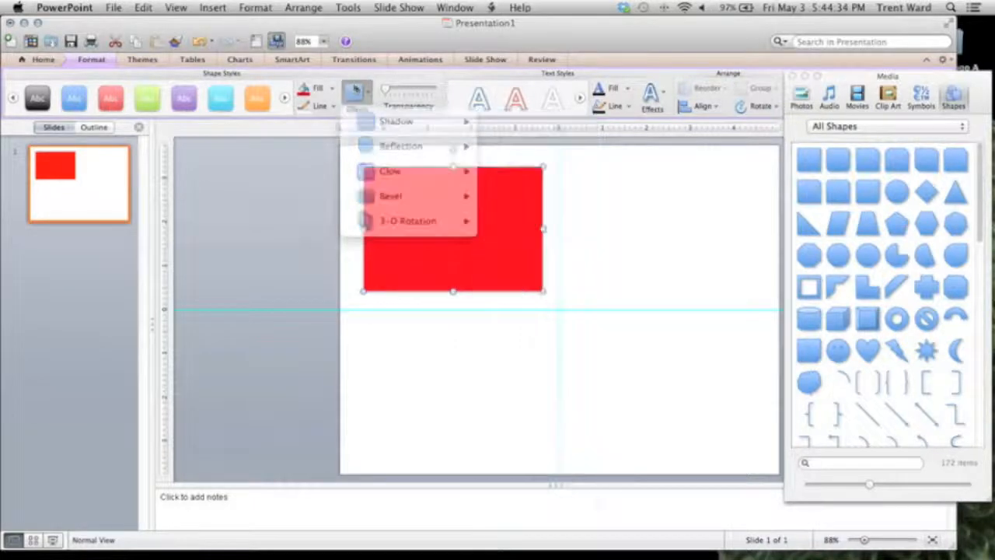
pyautogui.click(359, 95)
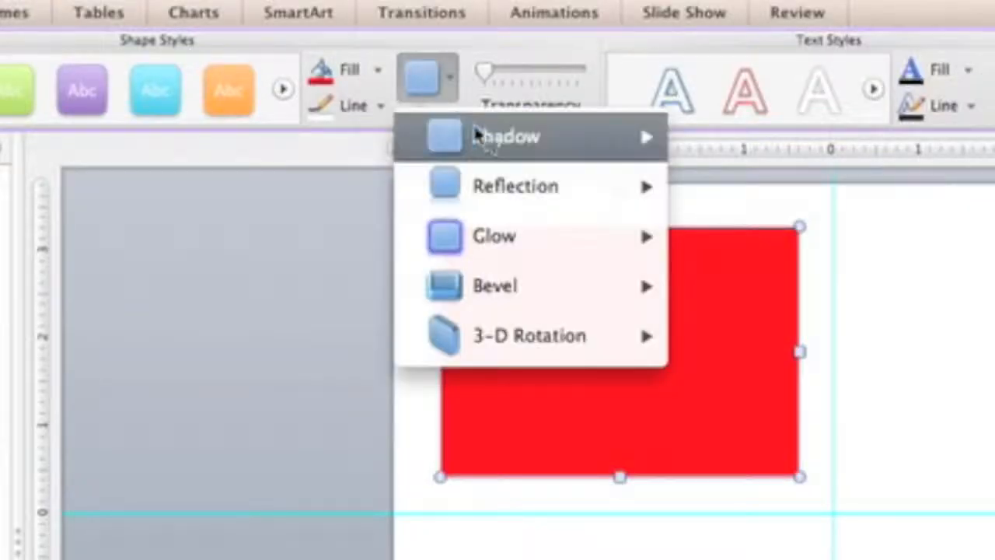
pyautogui.moveTo(380, 121)
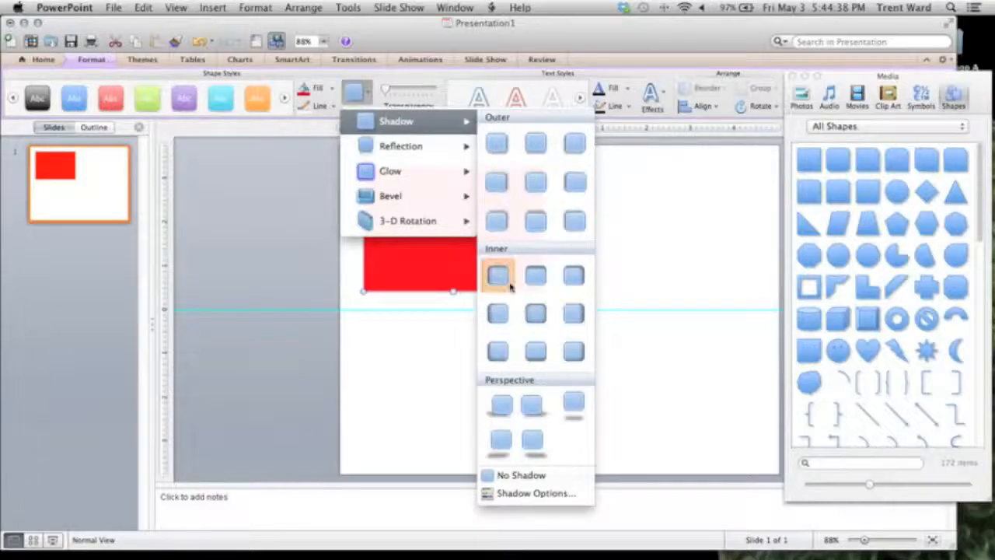
pyautogui.click(521, 474)
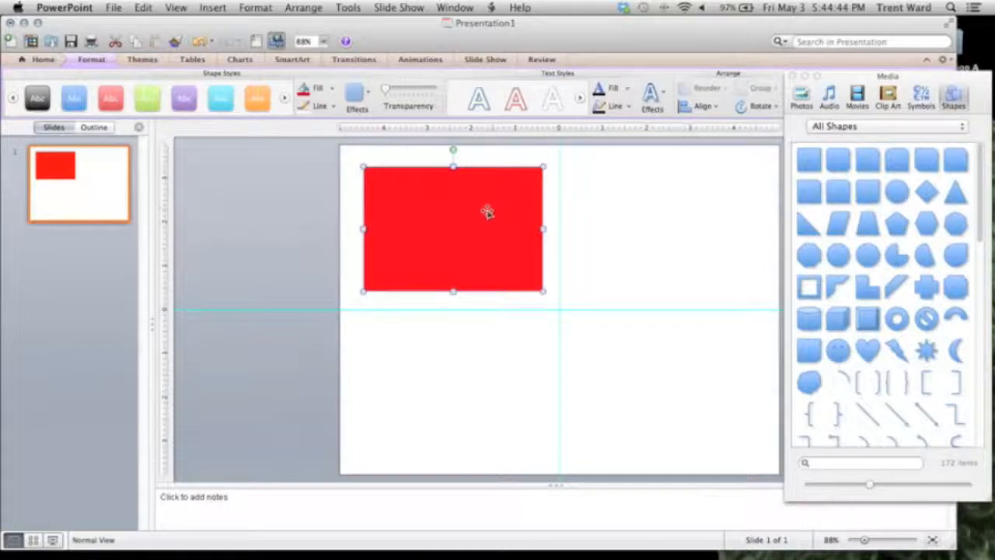
# Step: Give the rectangle a linear gradient fill with an angle of 270° in the shape formatting options
pyautogui.rightClick(489, 215)
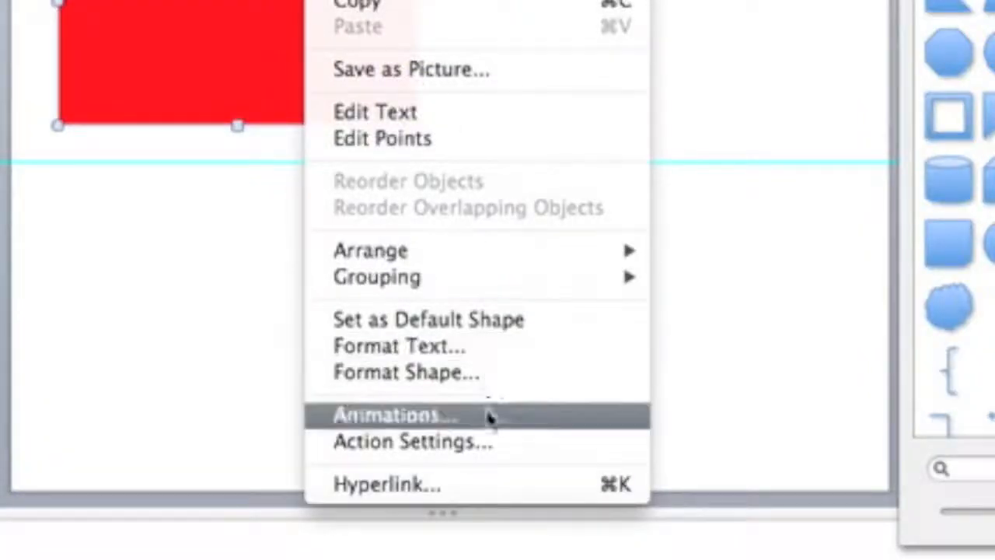
pyautogui.click(476, 379)
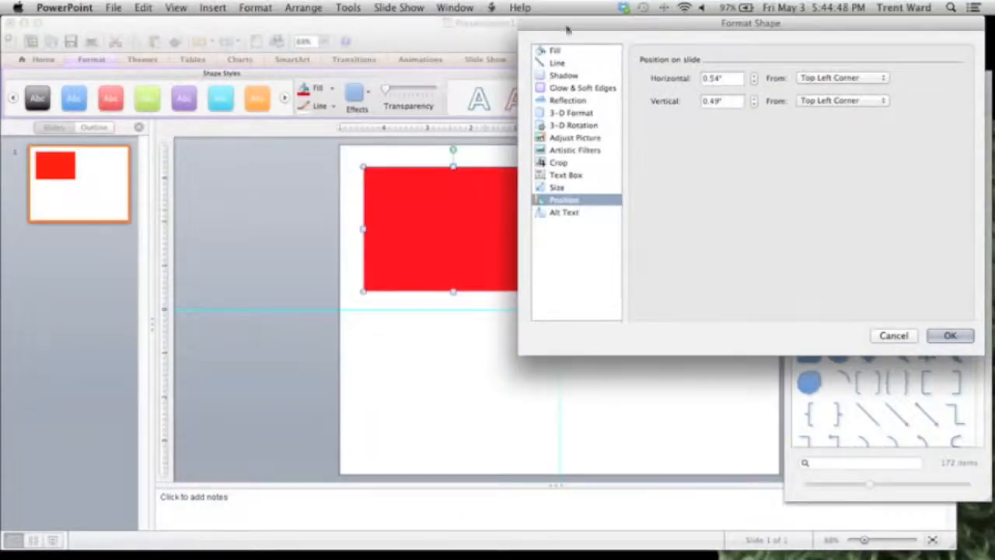
pyautogui.moveTo(563, 24); pyautogui.dragTo(576, 24)
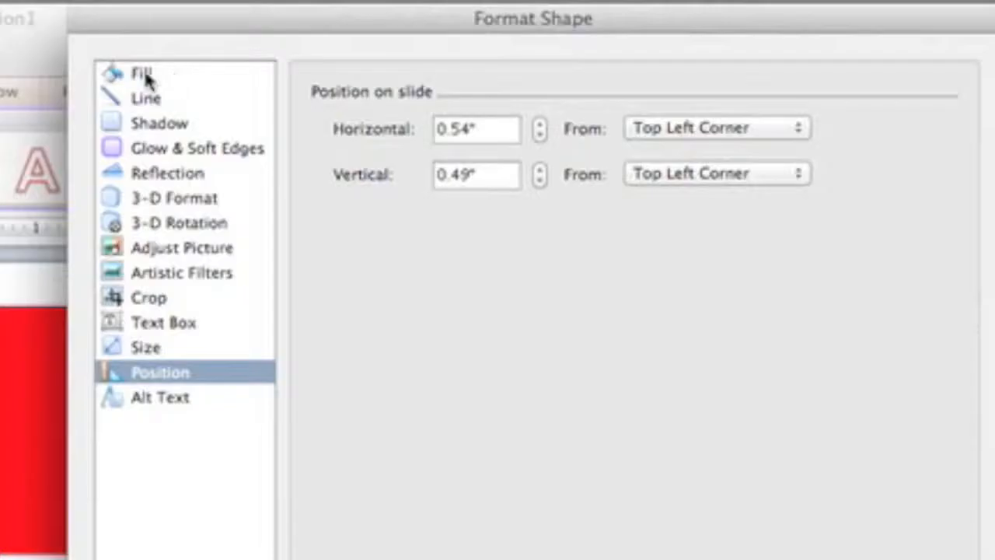
pyautogui.click(568, 50)
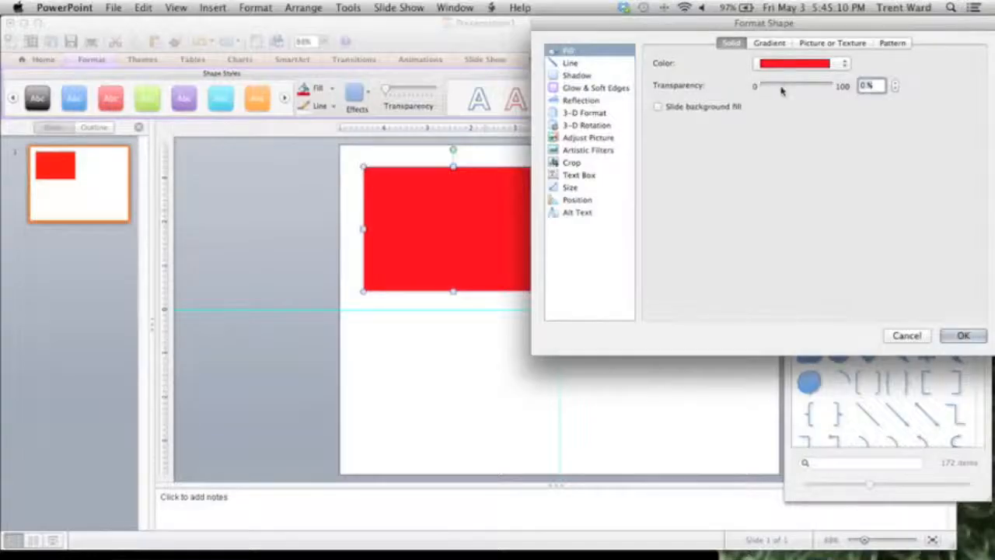
pyautogui.moveTo(782, 91); pyautogui.dragTo(794, 86)
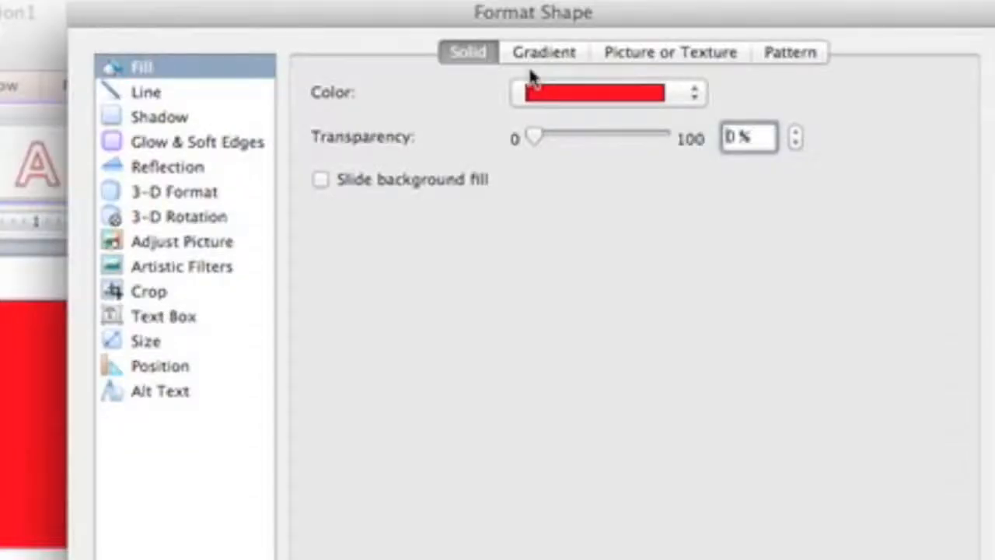
pyautogui.click(769, 42)
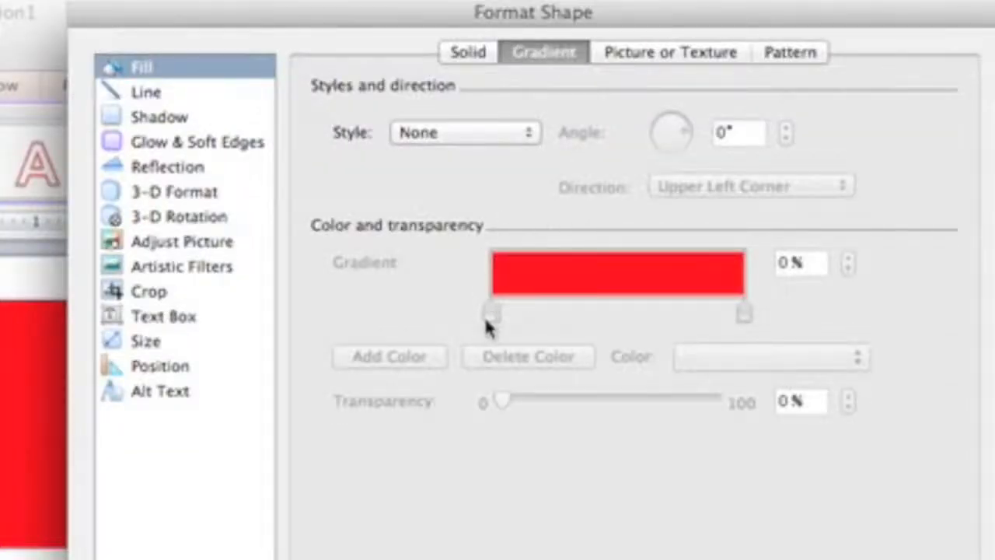
pyautogui.click(528, 133)
pyautogui.click(491, 162)
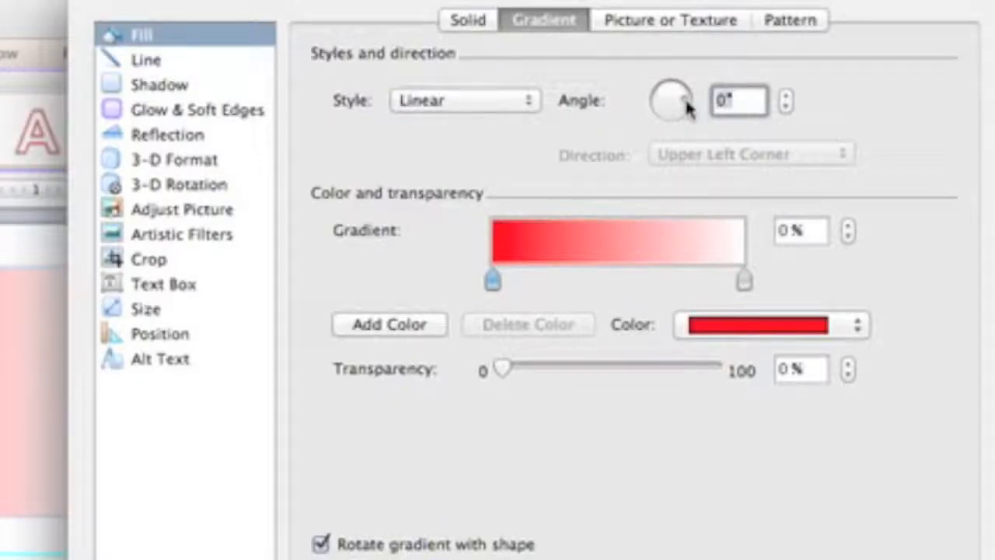
pyautogui.moveTo(685, 98); pyautogui.dragTo(673, 129)
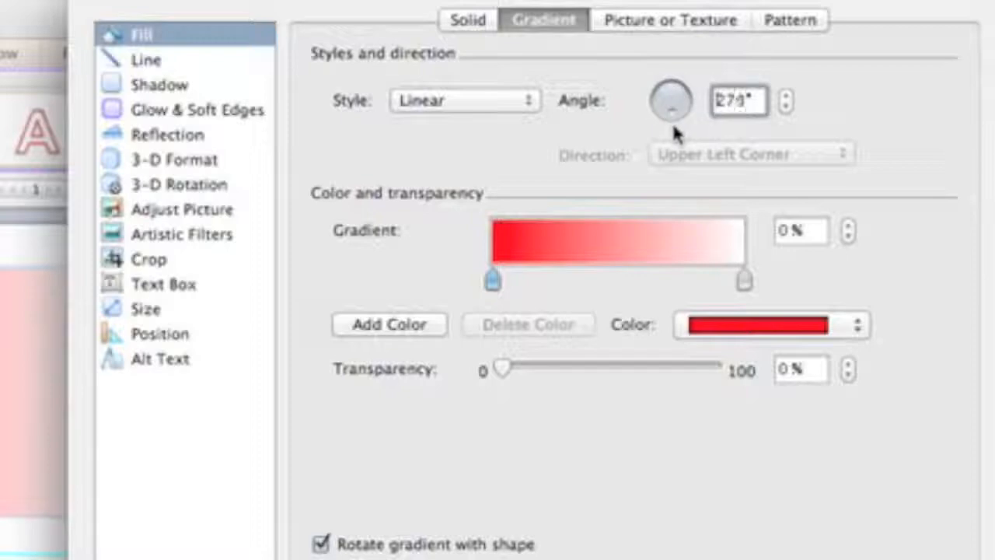
# Step: Add a gray color stop to the gradient between the red and white stops, positioned at 48%
pyautogui.click(745, 281)
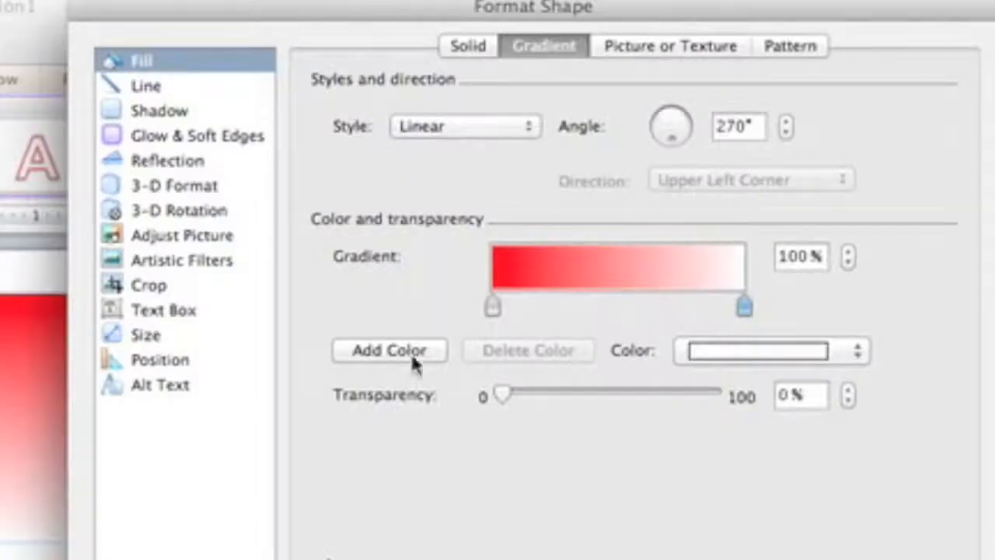
pyautogui.click(409, 350)
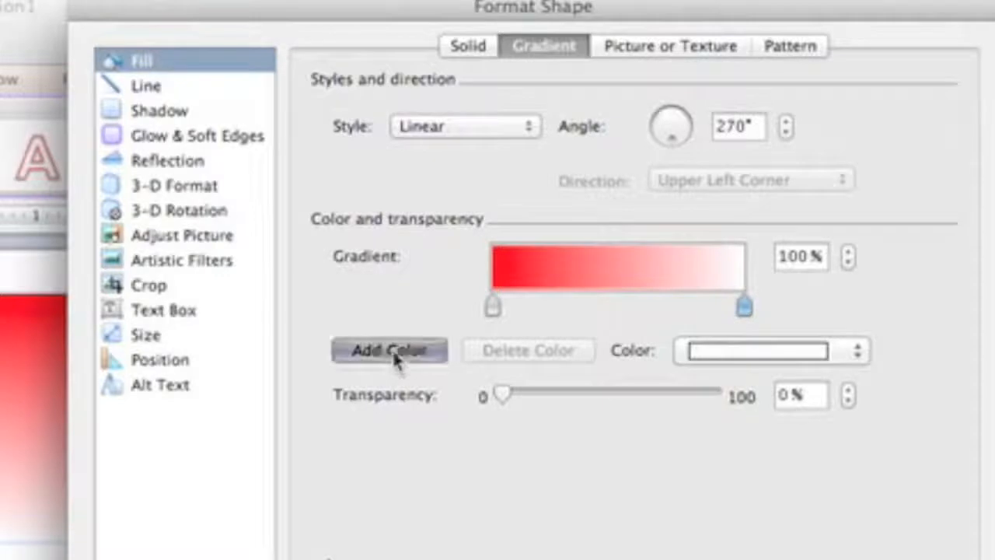
pyautogui.moveTo(731, 308); pyautogui.dragTo(642, 308)
pyautogui.click(719, 351)
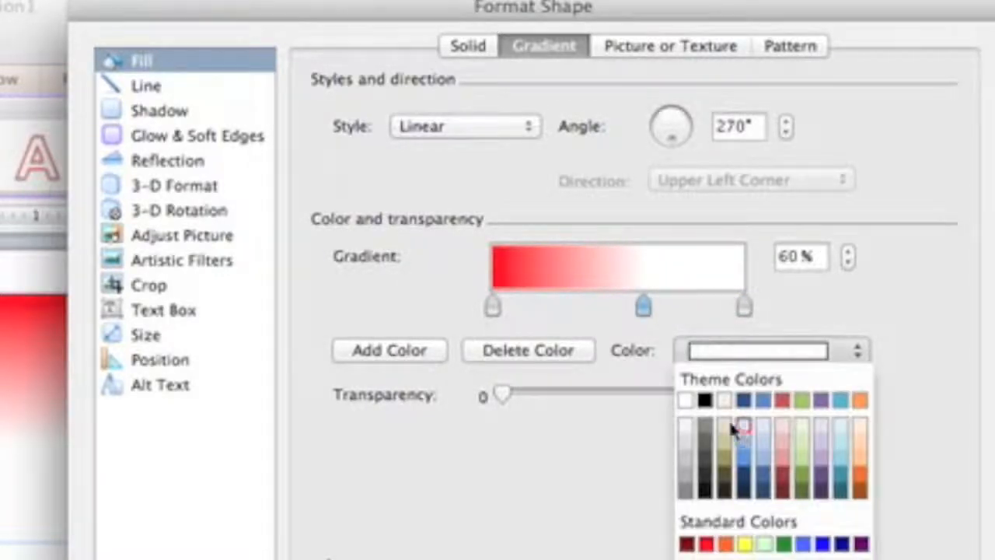
pyautogui.click(706, 432)
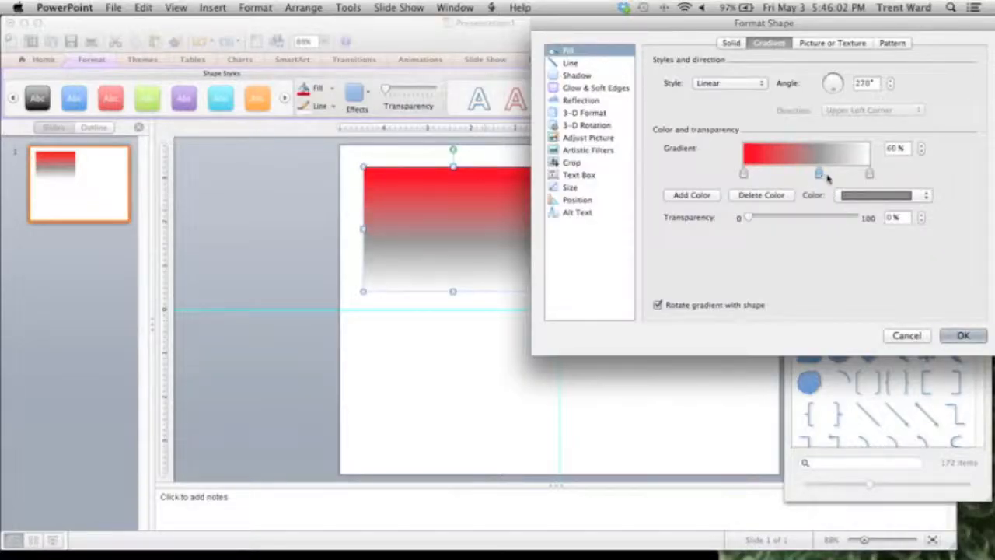
pyautogui.moveTo(820, 174)
pyautogui.mouseDown()
pyautogui.moveTo(784, 176)
pyautogui.moveTo(804, 174)
pyautogui.mouseUp()
pyautogui.moveTo(747, 218)
pyautogui.mouseDown()
pyautogui.moveTo(813, 219)
pyautogui.moveTo(748, 219)
pyautogui.mouseUp()
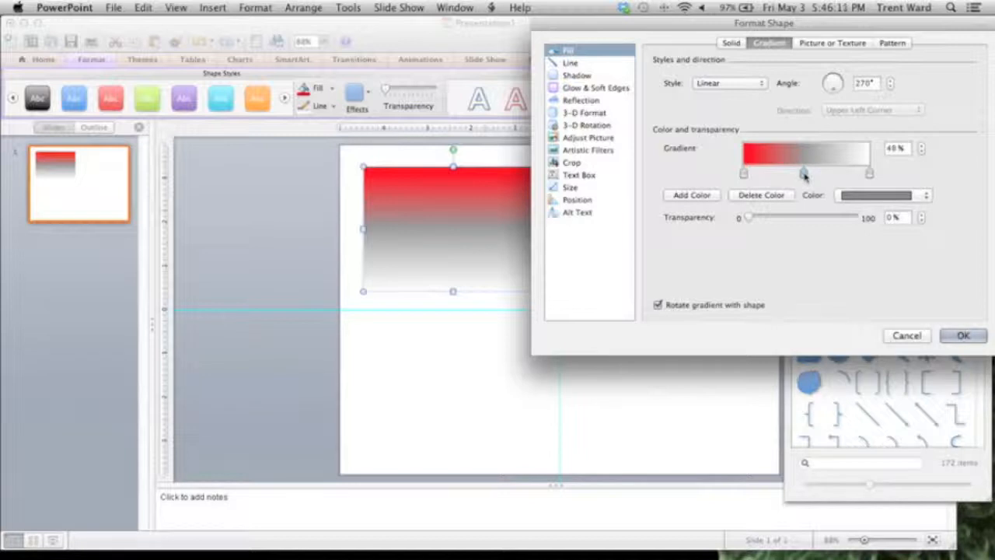
# Step: Add another gray color stop to the gradient at 75% and delete it again
pyautogui.click(691, 196)
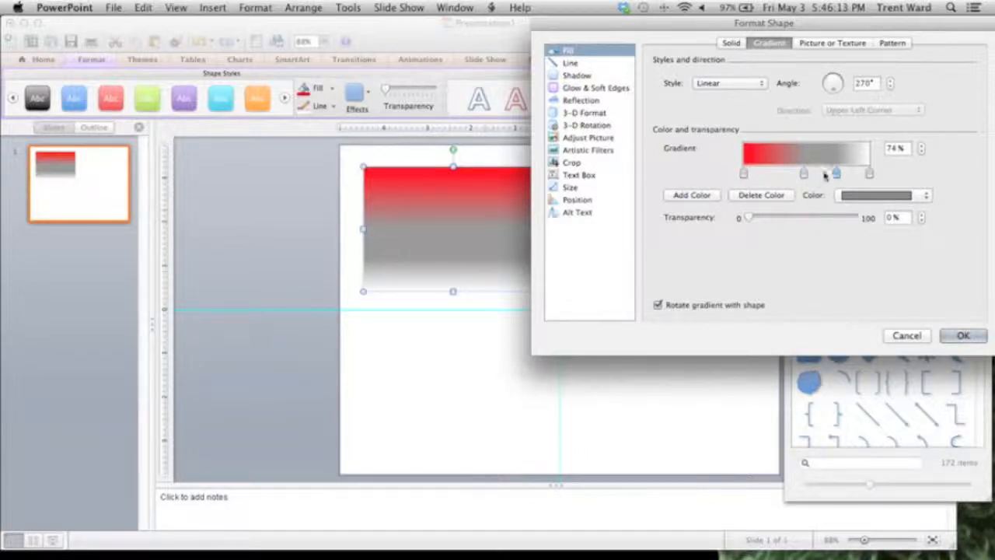
pyautogui.moveTo(835, 175); pyautogui.dragTo(838, 174)
pyautogui.click(858, 195)
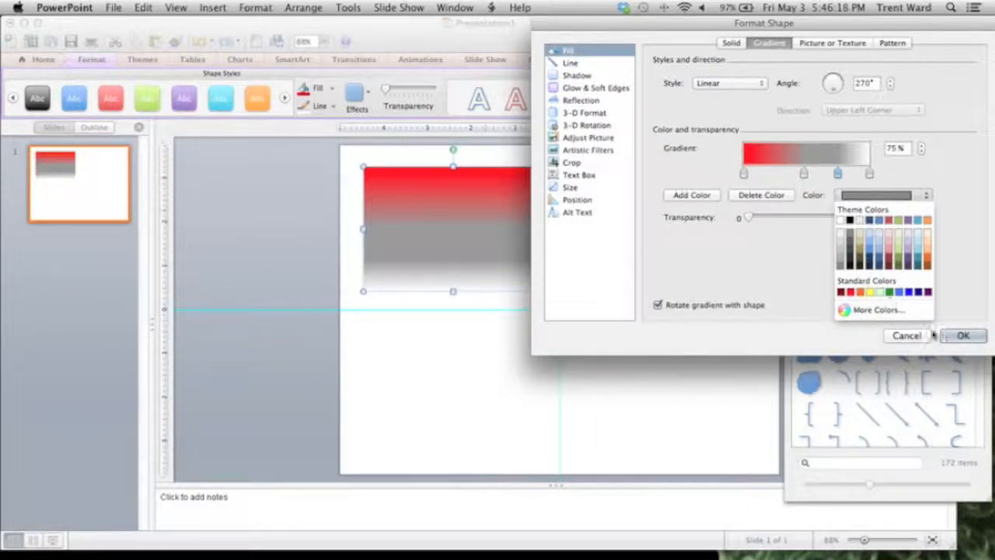
pyautogui.click(958, 335)
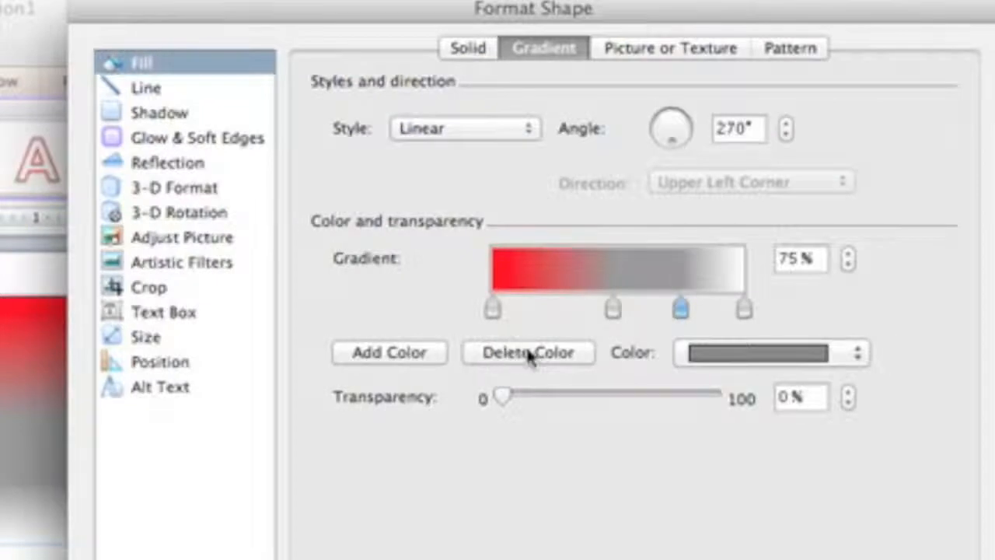
pyautogui.click(528, 354)
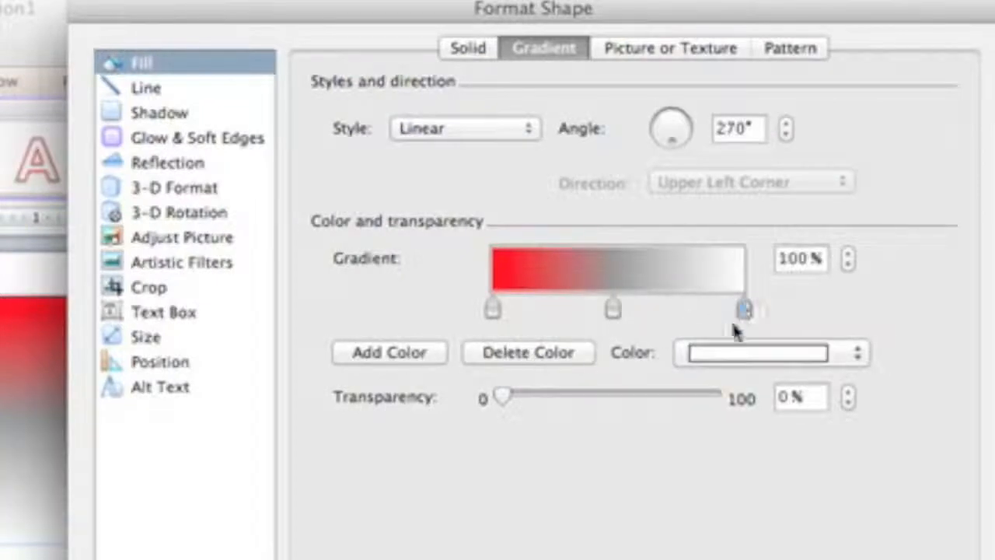
# Step: Try a custom light purple for the middle gradient stop using the color wheel and brightness control, and discard the choice
pyautogui.click(613, 310)
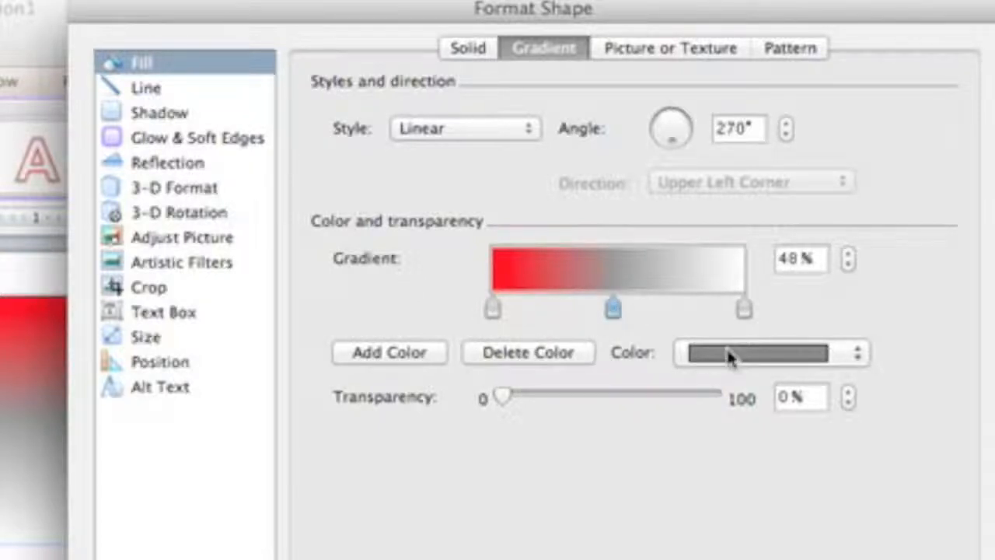
pyautogui.click(703, 352)
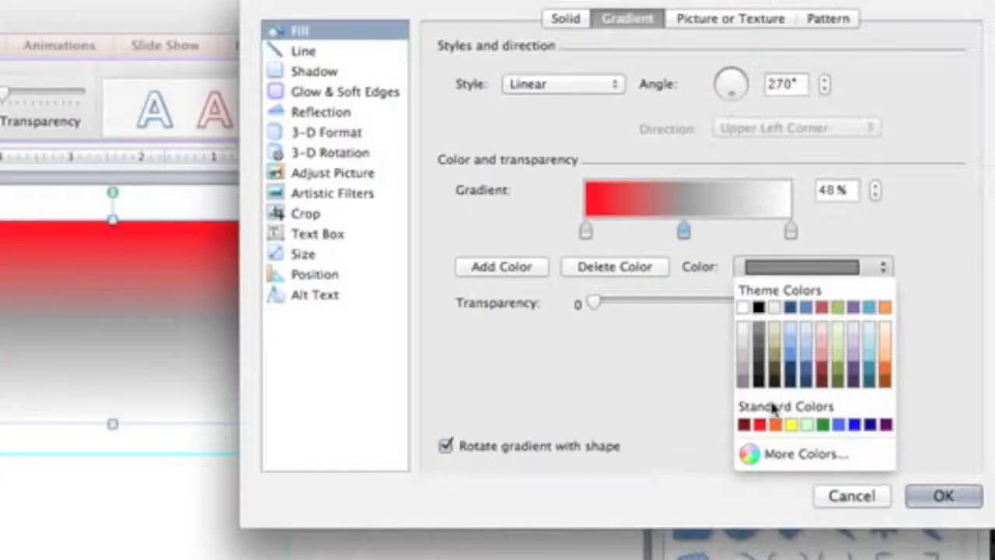
pyautogui.click(779, 455)
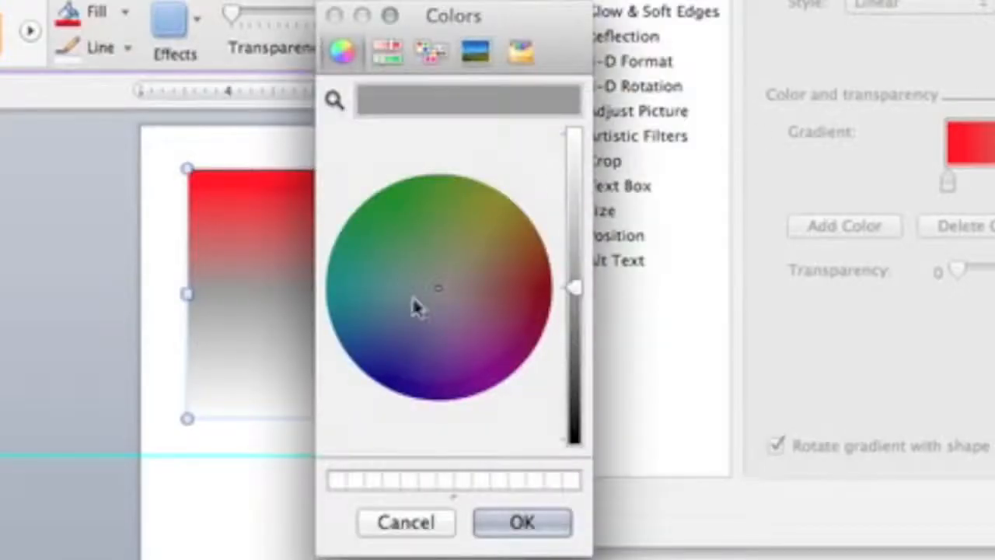
pyautogui.click(428, 220)
pyautogui.moveTo(431, 238); pyautogui.dragTo(489, 284)
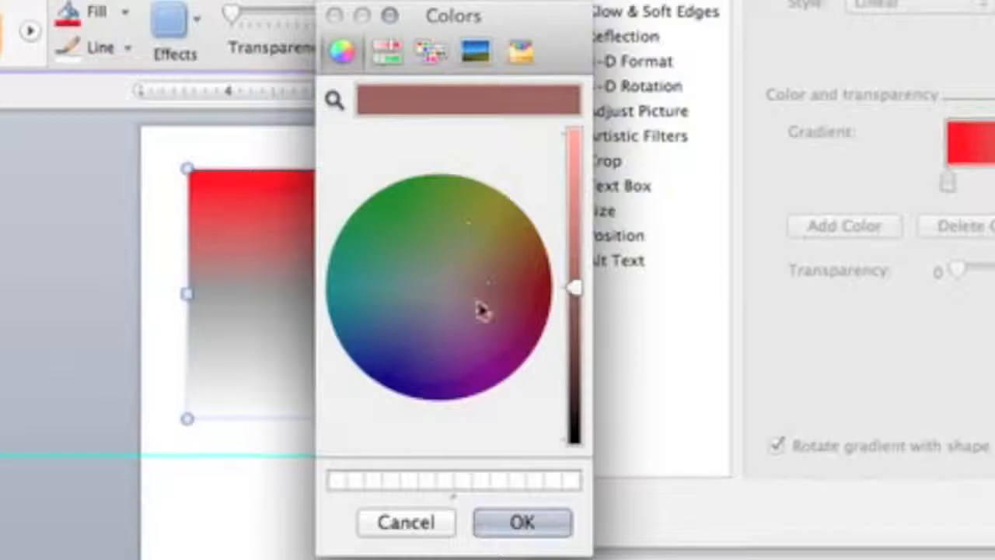
pyautogui.moveTo(496, 291)
pyautogui.mouseDown()
pyautogui.moveTo(481, 340)
pyautogui.moveTo(416, 348)
pyautogui.mouseUp()
pyautogui.moveTo(579, 286)
pyautogui.mouseDown()
pyautogui.moveTo(582, 182)
pyautogui.moveTo(577, 349)
pyautogui.moveTo(573, 138)
pyautogui.moveTo(588, 268)
pyautogui.moveTo(579, 274)
pyautogui.mouseUp()
pyautogui.moveTo(585, 225); pyautogui.dragTo(576, 204)
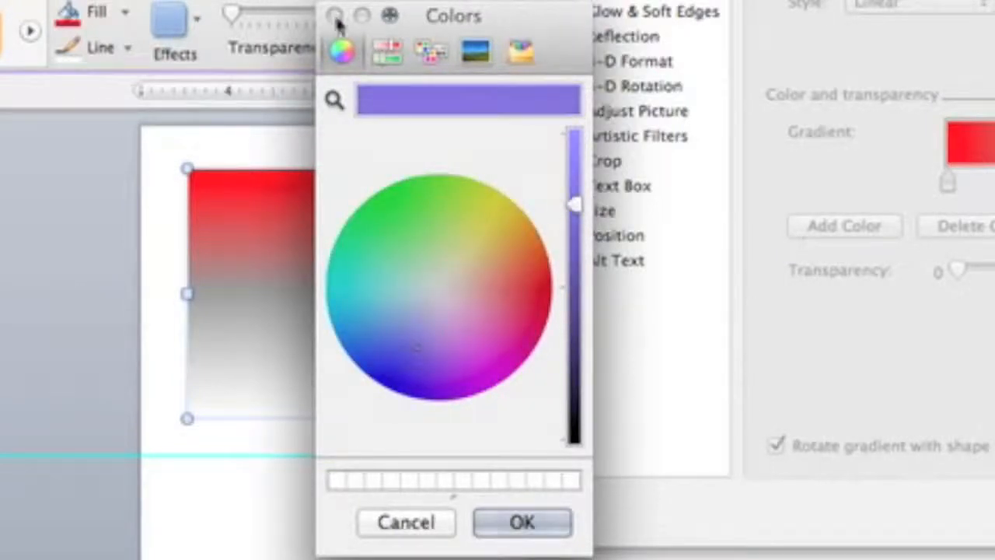
pyautogui.click(412, 537)
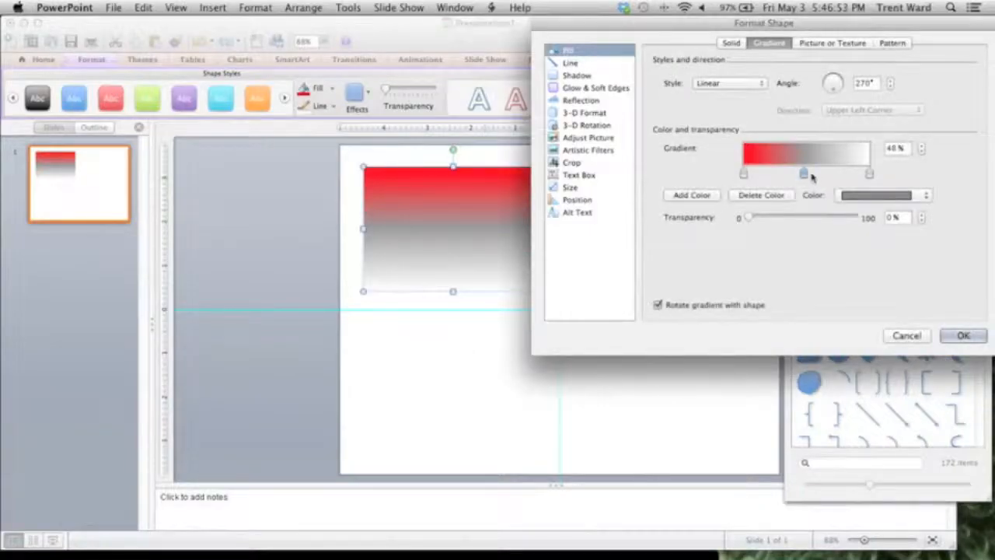
# Step: Delete the middle gradient stop and change the rectangle's fill to solid standard red
pyautogui.click(760, 195)
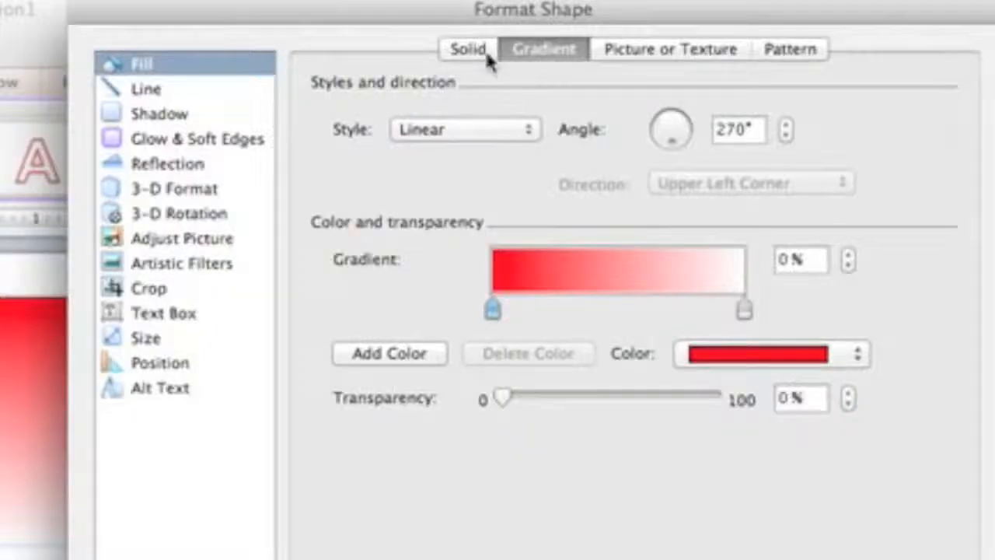
pyautogui.click(488, 56)
pyautogui.click(596, 91)
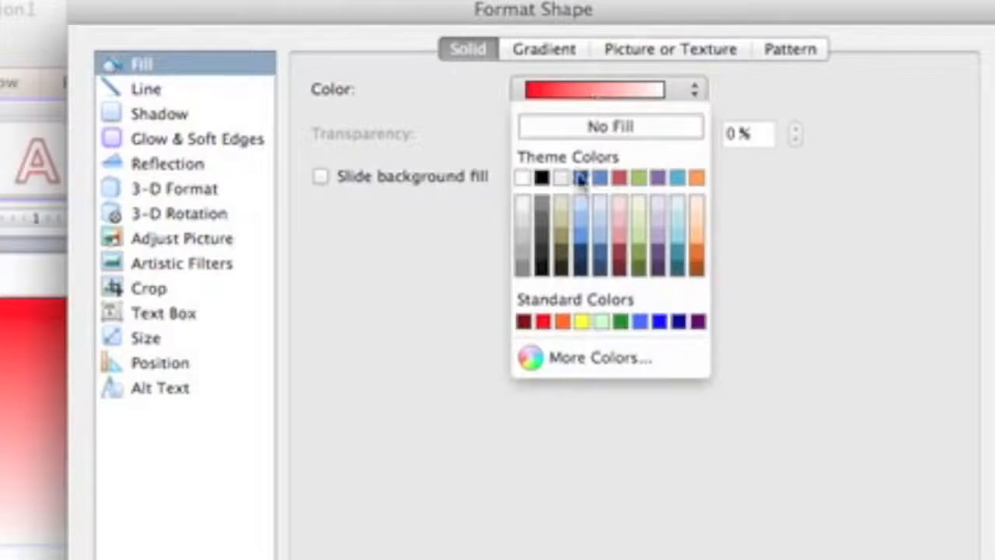
pyautogui.click(543, 322)
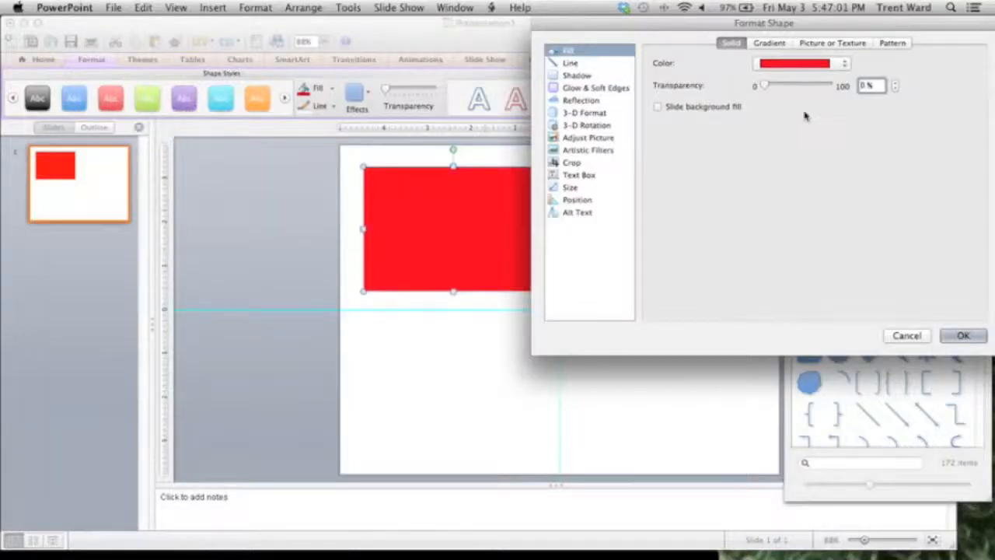
pyautogui.click(572, 66)
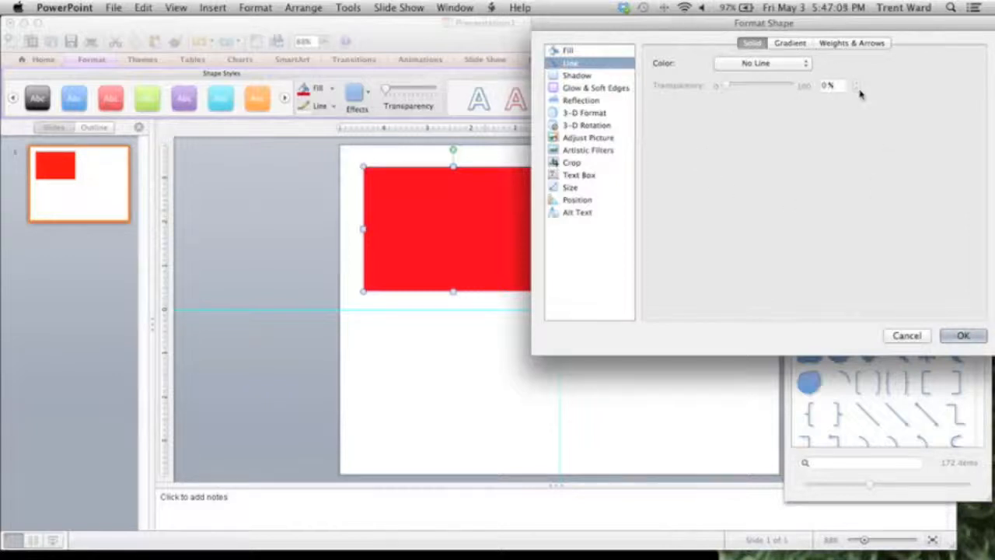
pyautogui.click(859, 43)
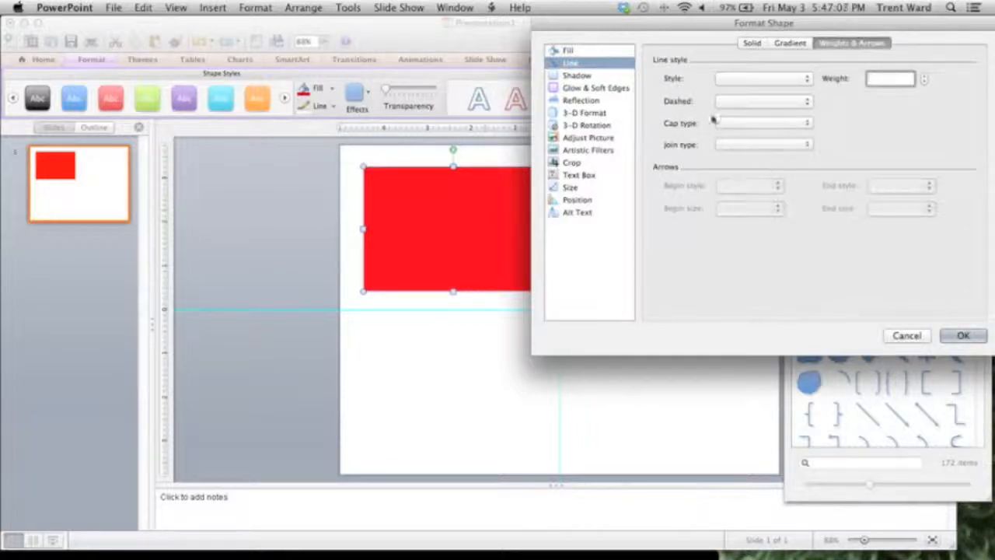
pyautogui.click(790, 43)
pyautogui.click(751, 43)
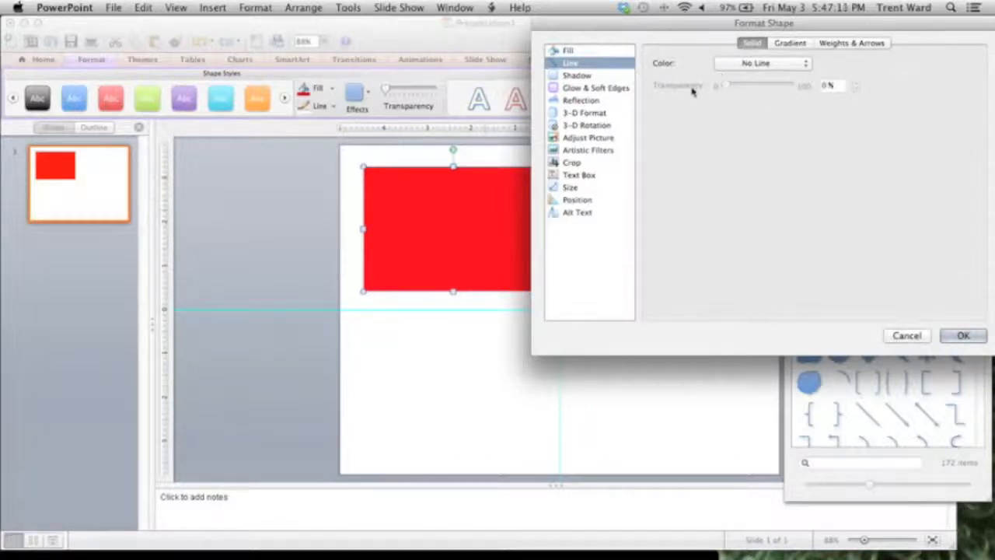
# Step: Turn on an Outer shadow for the rectangle with an angle of 319° and a size of 135%
pyautogui.click(590, 76)
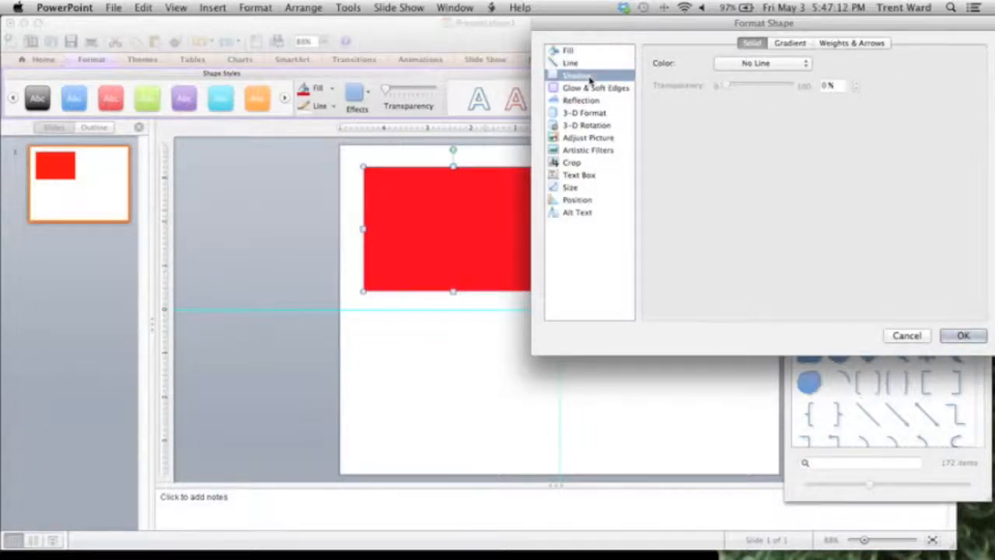
pyautogui.click(658, 62)
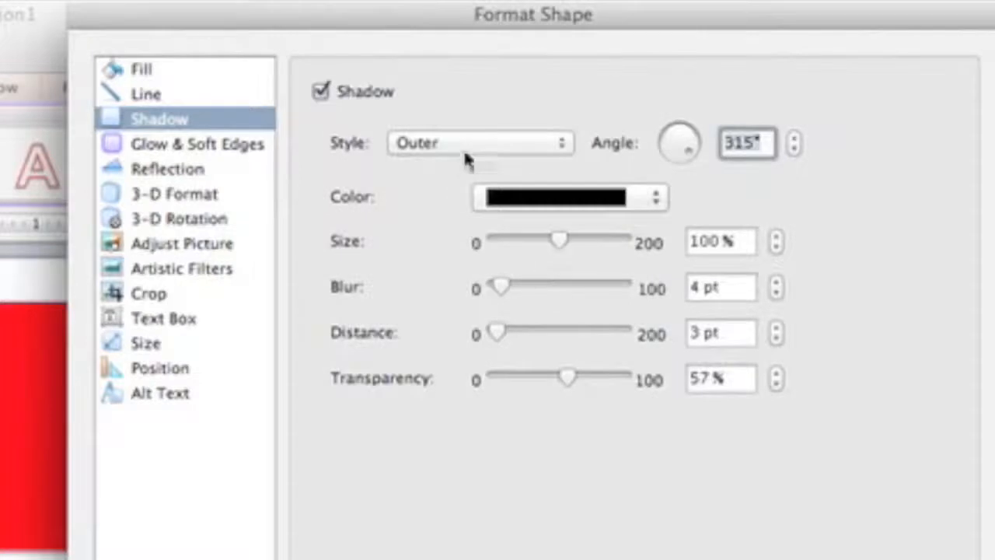
pyautogui.click(451, 153)
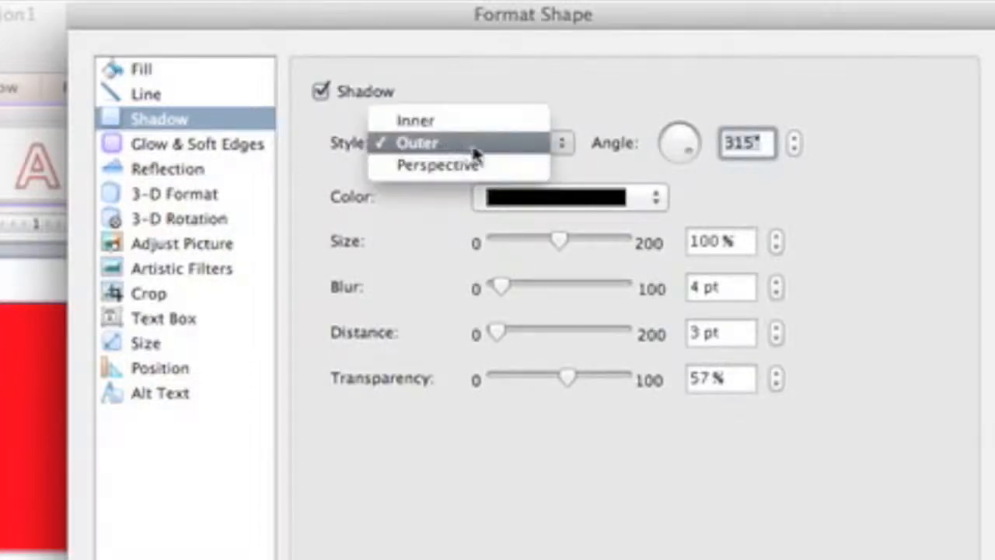
pyautogui.click(420, 143)
pyautogui.moveTo(677, 146)
pyautogui.mouseDown()
pyautogui.moveTo(662, 146)
pyautogui.moveTo(685, 160)
pyautogui.mouseUp()
pyautogui.moveTo(553, 249); pyautogui.dragTo(582, 244)
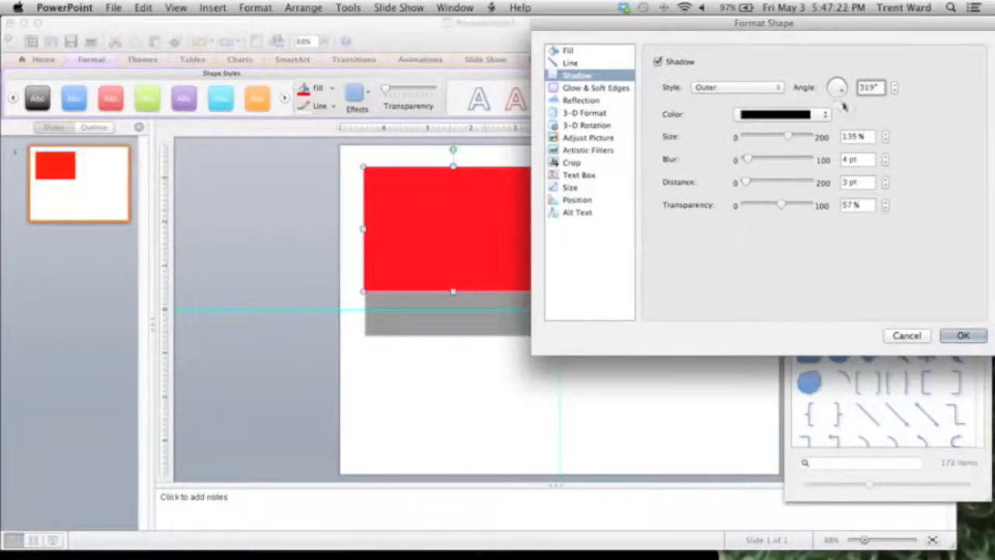
# Step: Set the shadow's distance to 67 pt, angle to 331°, size to 117% and transparency to 40%, and increase its blur
pyautogui.moveTo(842, 92)
pyautogui.mouseDown()
pyautogui.moveTo(835, 98)
pyautogui.moveTo(854, 91)
pyautogui.moveTo(847, 96)
pyautogui.mouseUp()
pyautogui.moveTo(747, 182); pyautogui.dragTo(767, 182)
pyautogui.click(844, 90)
pyautogui.moveTo(844, 90); pyautogui.dragTo(841, 98)
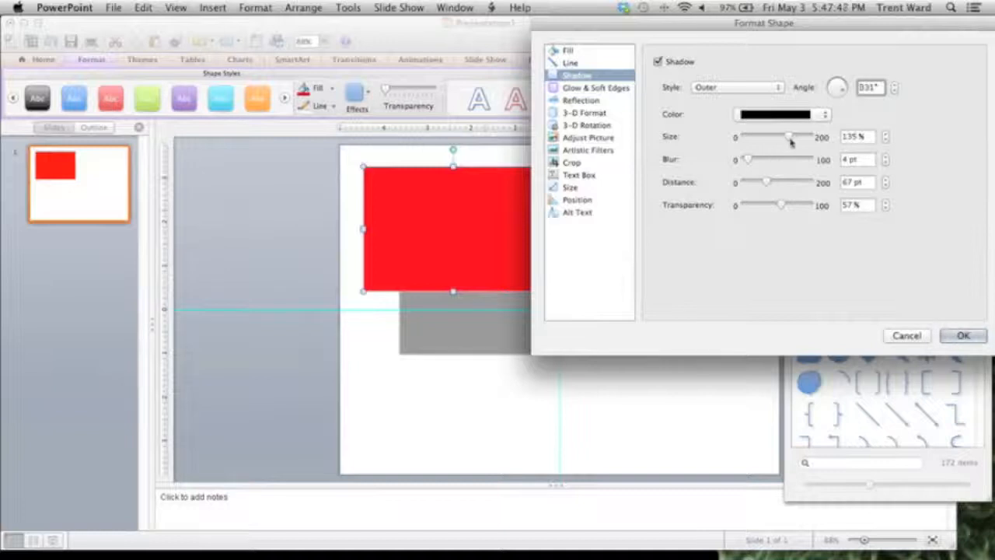
pyautogui.moveTo(791, 138); pyautogui.dragTo(755, 160)
pyautogui.moveTo(782, 206)
pyautogui.mouseDown()
pyautogui.moveTo(800, 206)
pyautogui.moveTo(771, 205)
pyautogui.mouseUp()
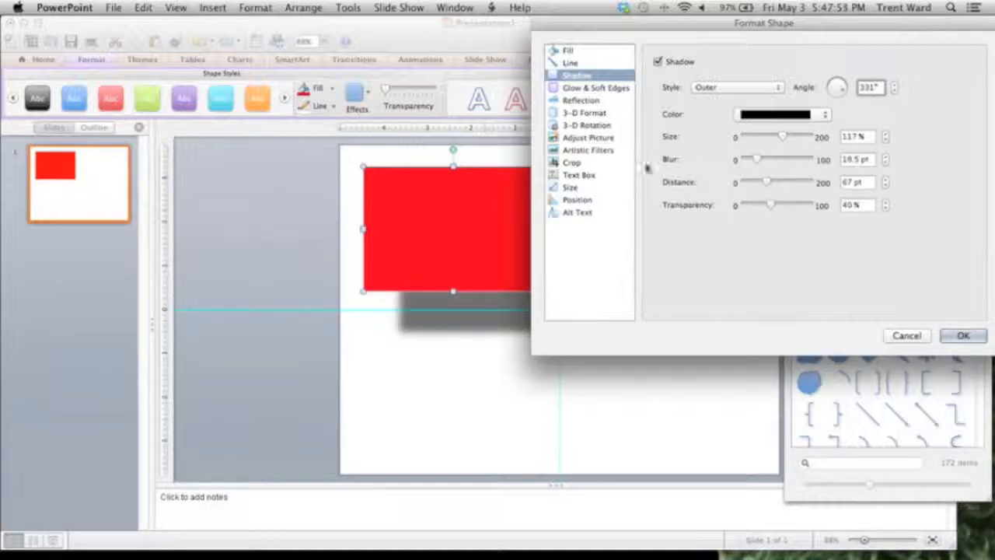
# Step: Try a dark green glow on the rectangle, reduce its size to 0 pt and transparency to 0%, and restore No Glow
pyautogui.click(596, 88)
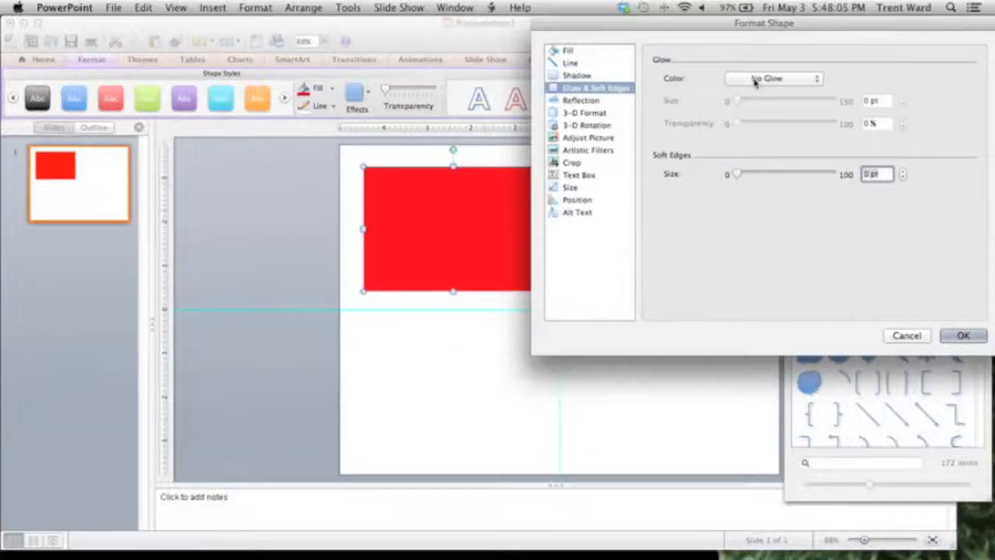
pyautogui.click(755, 80)
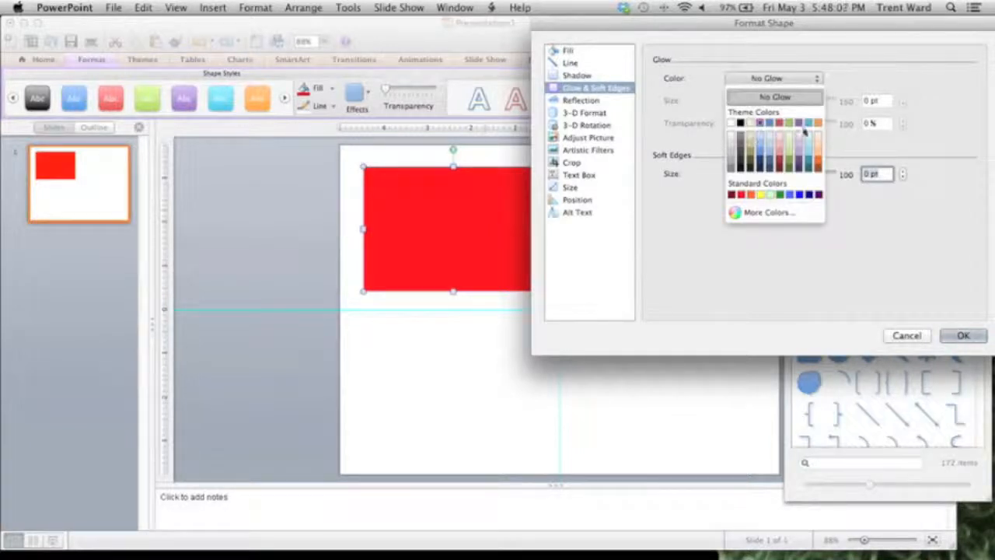
pyautogui.click(793, 162)
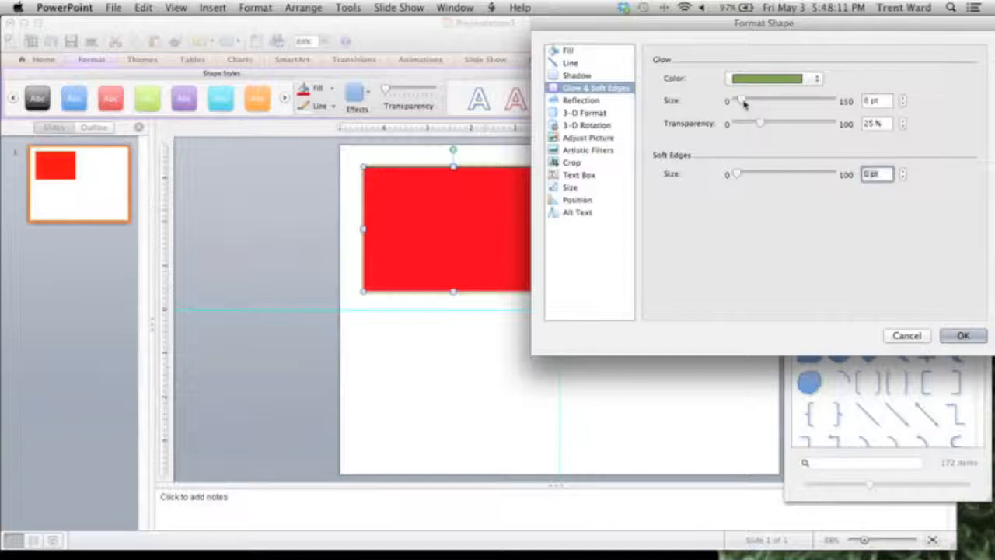
pyautogui.moveTo(744, 103); pyautogui.dragTo(723, 105)
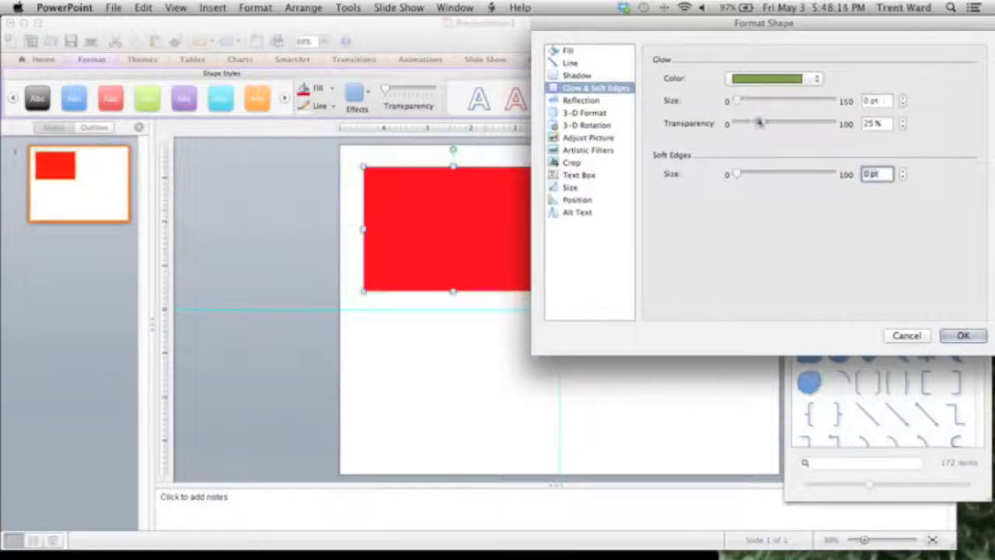
pyautogui.moveTo(801, 126); pyautogui.dragTo(689, 139)
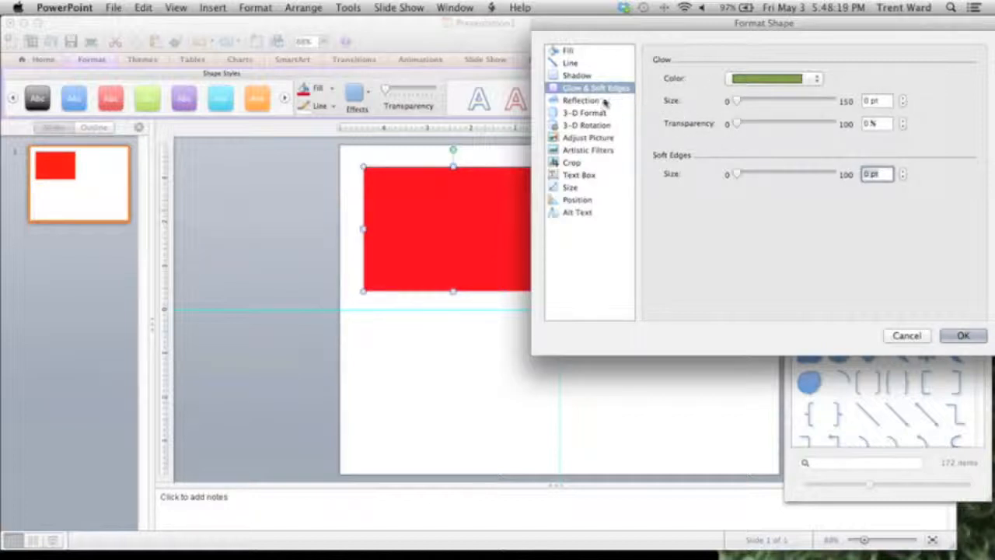
pyautogui.click(770, 78)
pyautogui.click(750, 97)
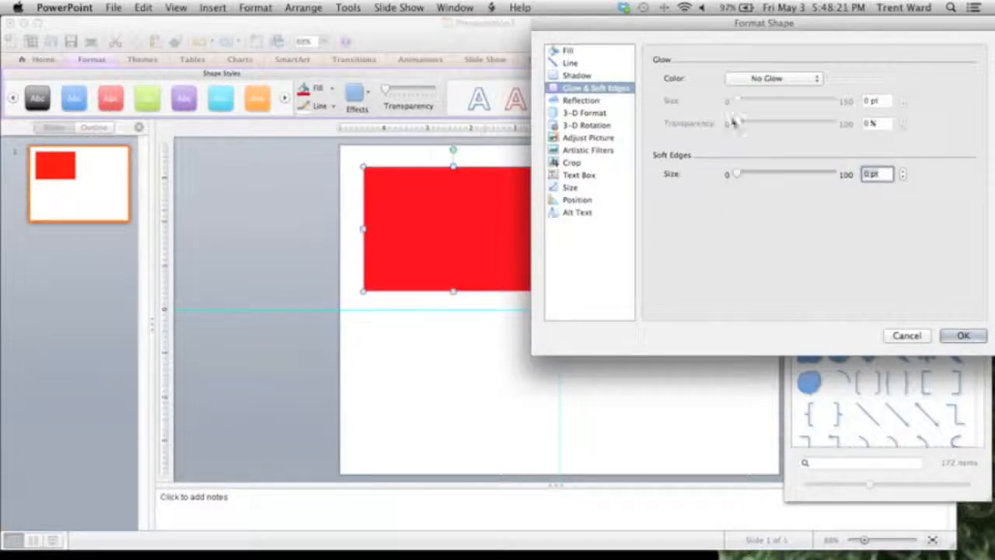
# Step: Try 31 pt soft edges and a reflection on the rectangle, resetting soft edges to 0 pt and switching the reflection off
pyautogui.moveTo(737, 176); pyautogui.dragTo(768, 175)
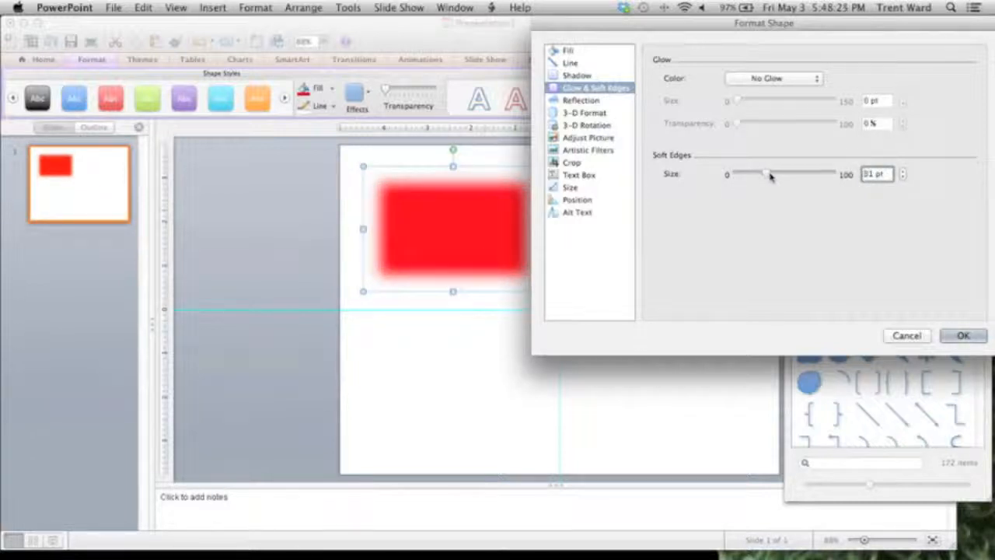
pyautogui.moveTo(769, 176); pyautogui.dragTo(728, 175)
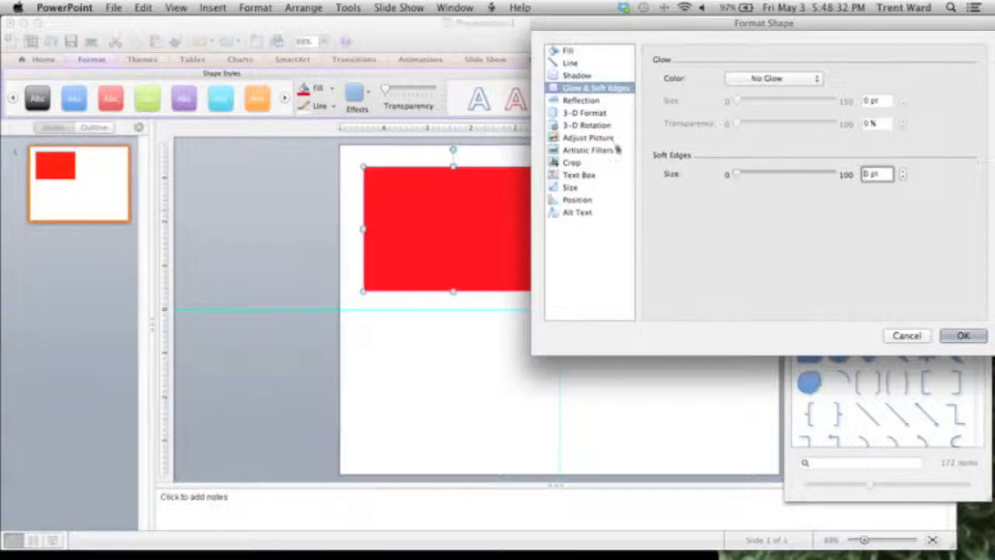
pyautogui.click(600, 102)
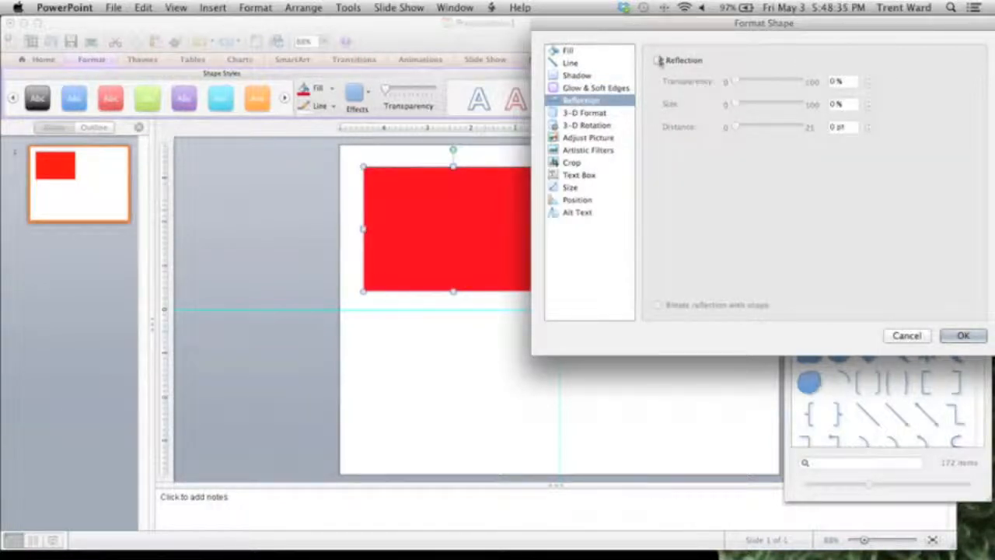
pyautogui.click(659, 60)
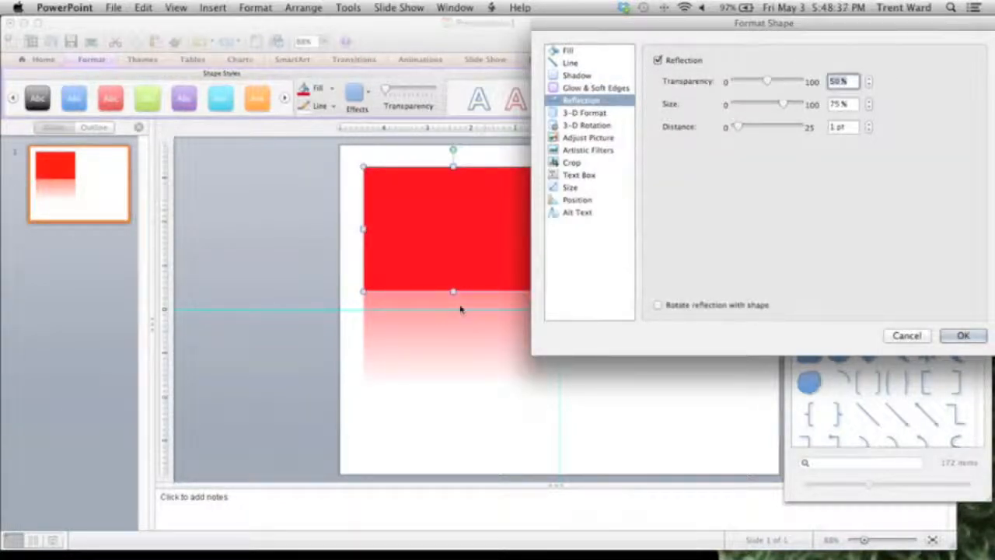
pyautogui.click(659, 60)
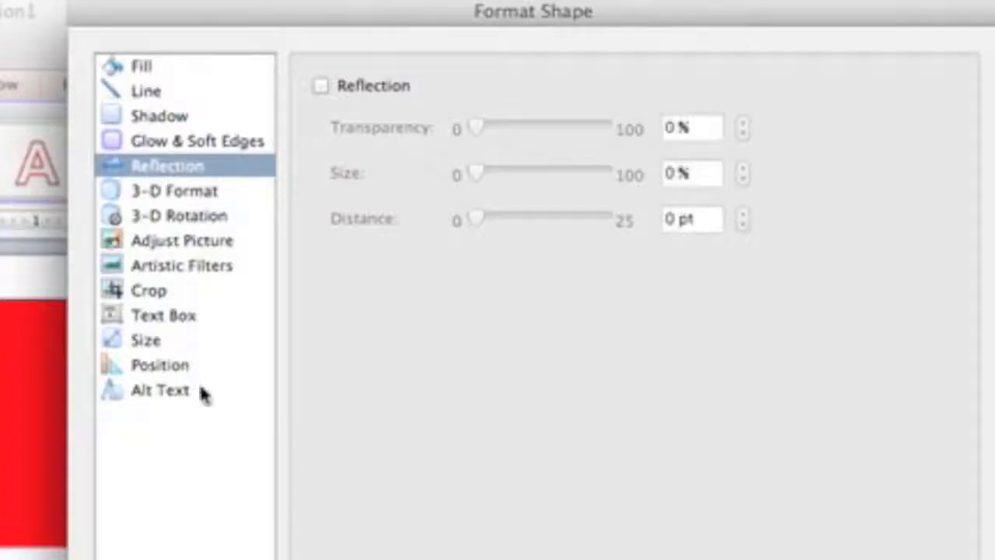
# Step: Examine the rectangle's 3-D, picture, artistic filter, crop, text box, size, position and alt text options, and return to its fill settings
pyautogui.click(167, 191)
pyautogui.click(167, 216)
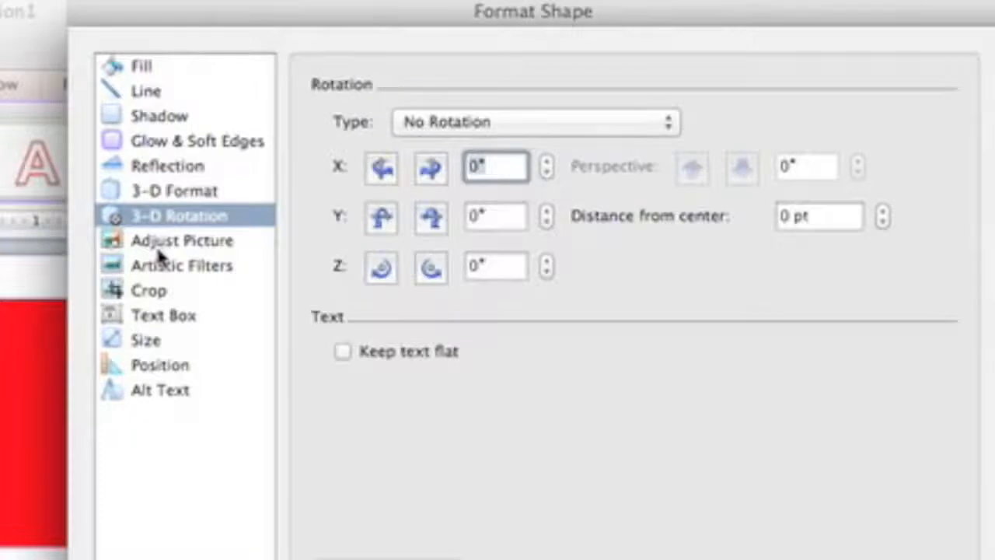
pyautogui.click(165, 243)
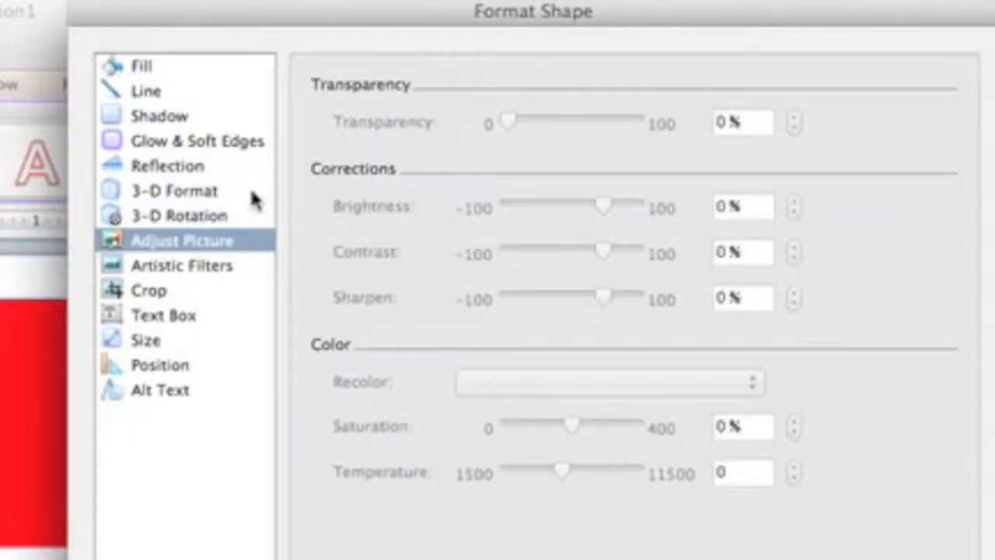
pyautogui.click(123, 267)
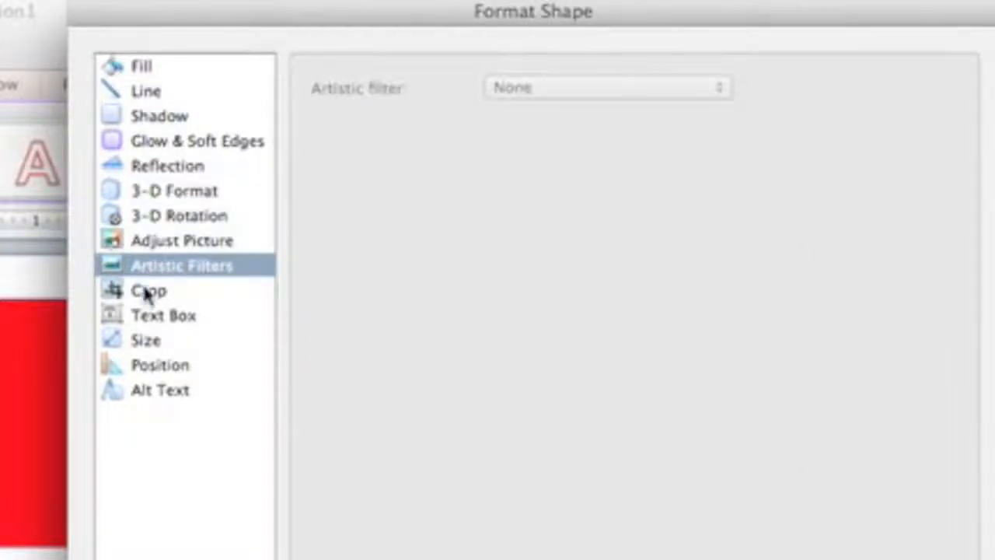
pyautogui.click(148, 290)
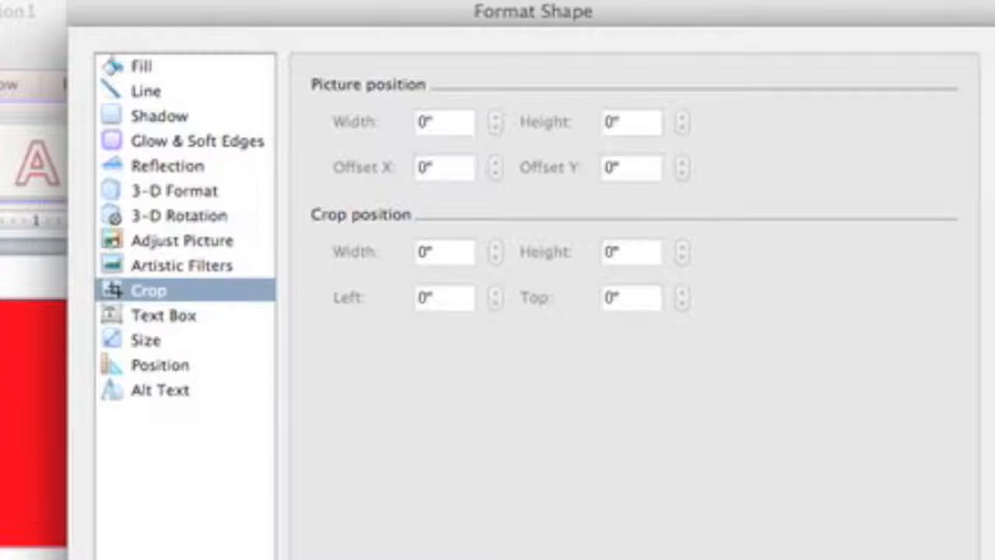
pyautogui.click(204, 321)
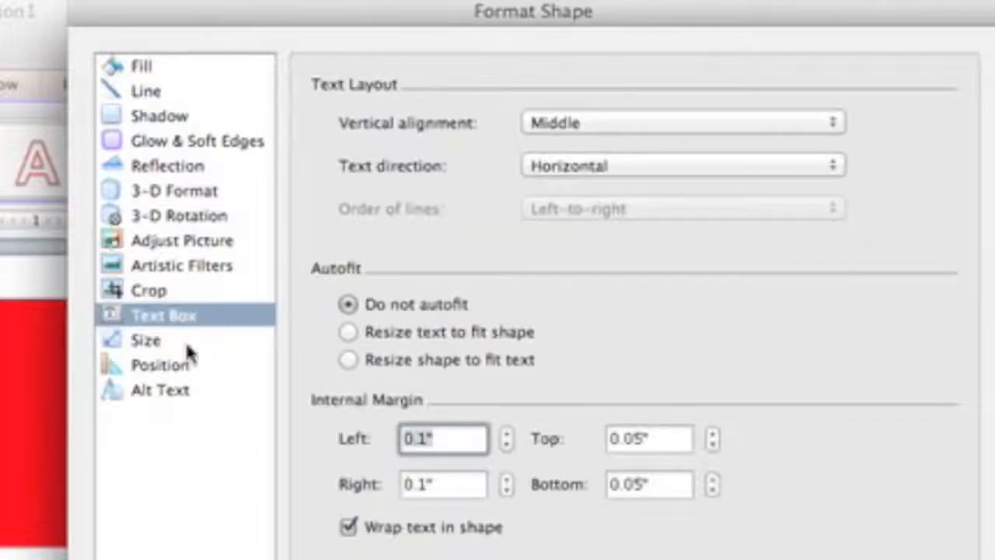
pyautogui.click(187, 342)
pyautogui.click(194, 367)
pyautogui.click(199, 393)
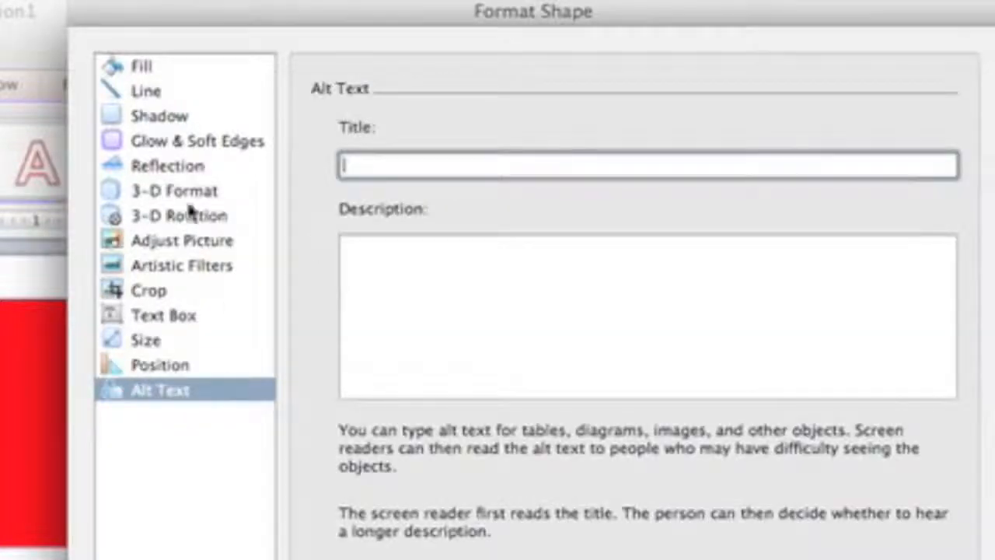
pyautogui.click(137, 67)
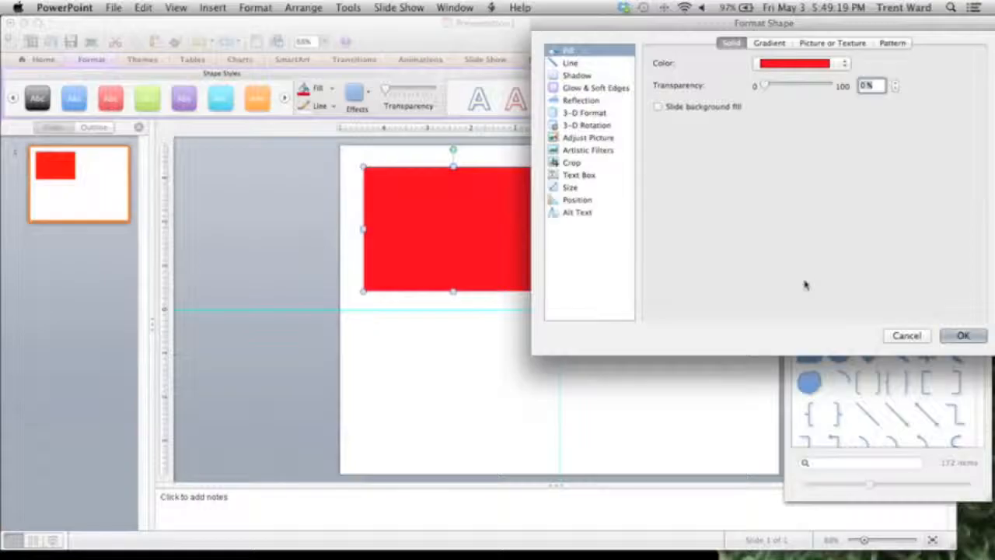